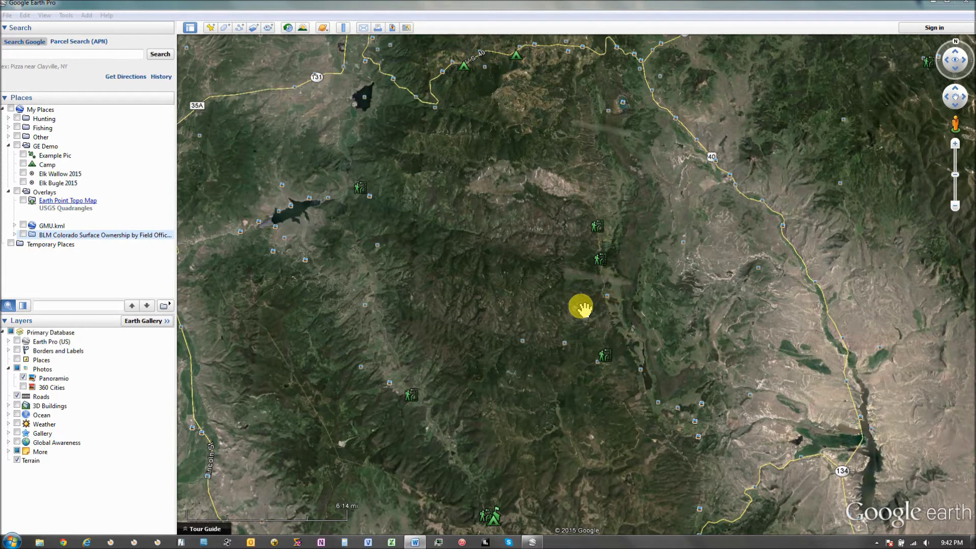
Show the BLM Colorado Surface Ownership overlay, inspect the land ownership around the central forest area, and hide it again
mouse_move(464, 262)
left_mouse_down()
mouse_move(472, 249)
mouse_move(474, 263)
left_mouse_up()
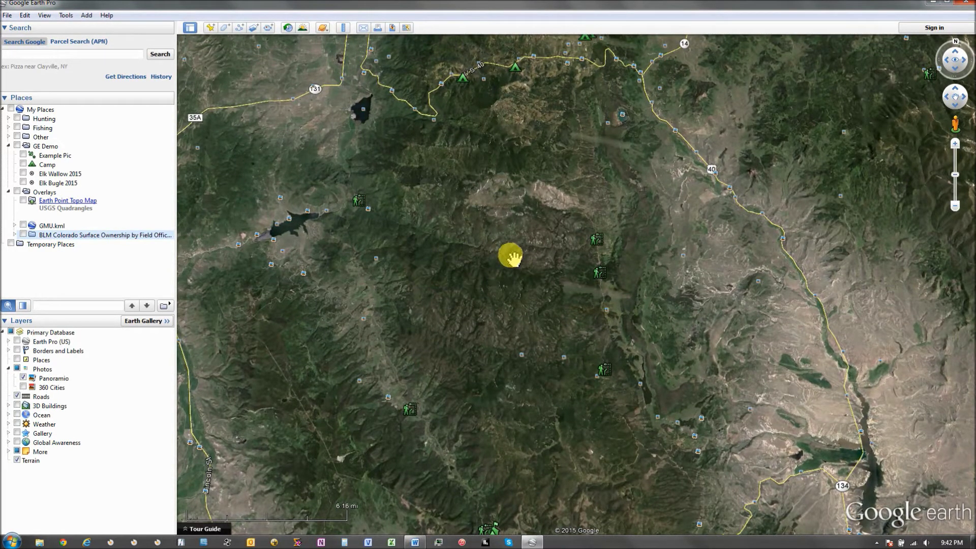
left_click_drag(495, 251, 484, 246)
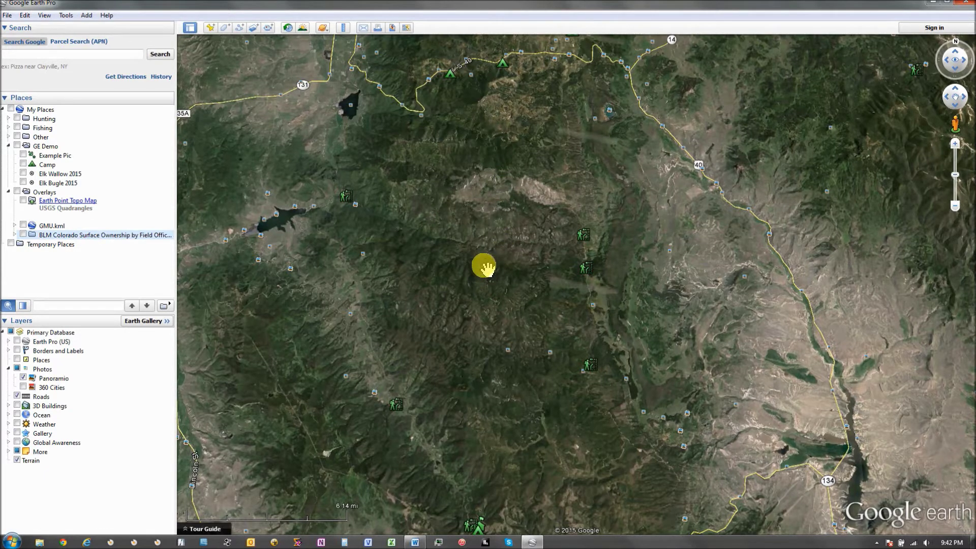
left_click(23, 234)
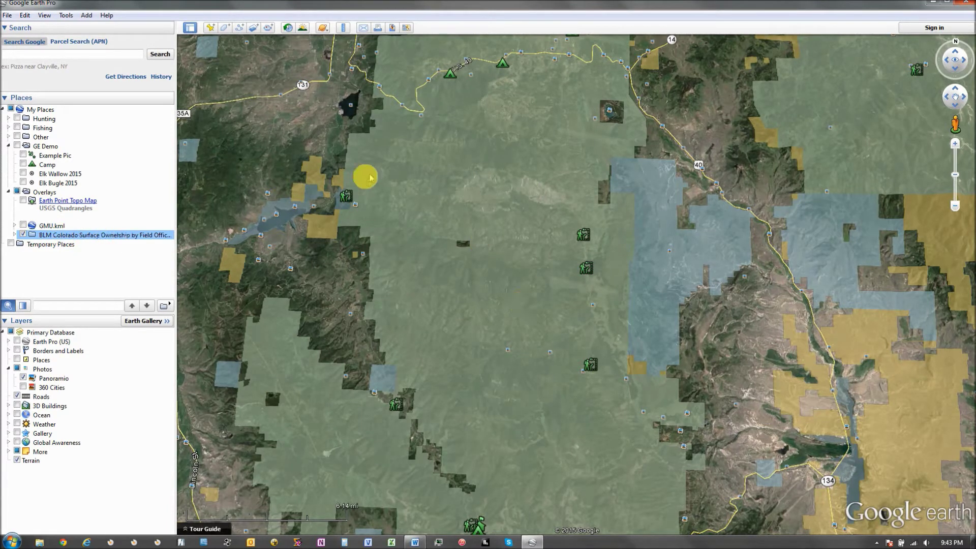
left_click(441, 239)
left_click(349, 277)
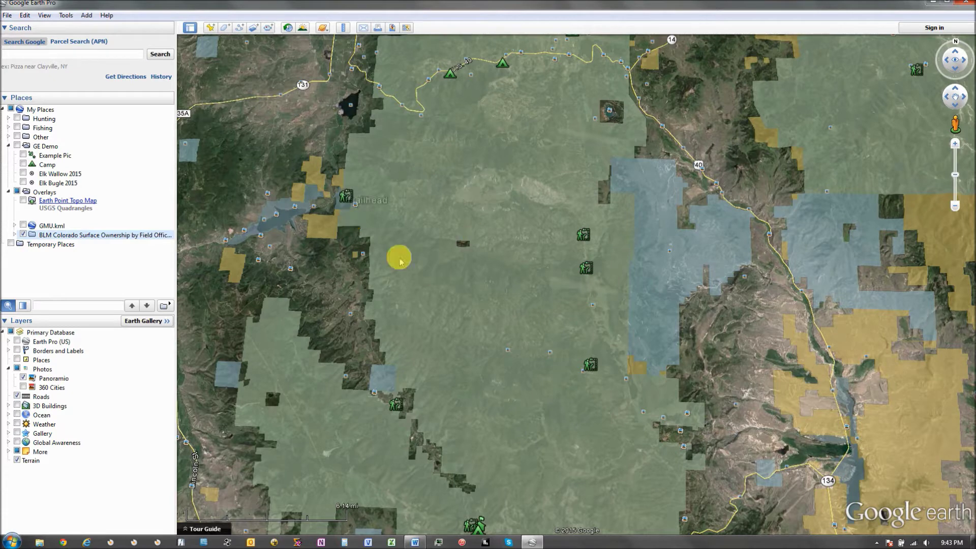
left_click(23, 234)
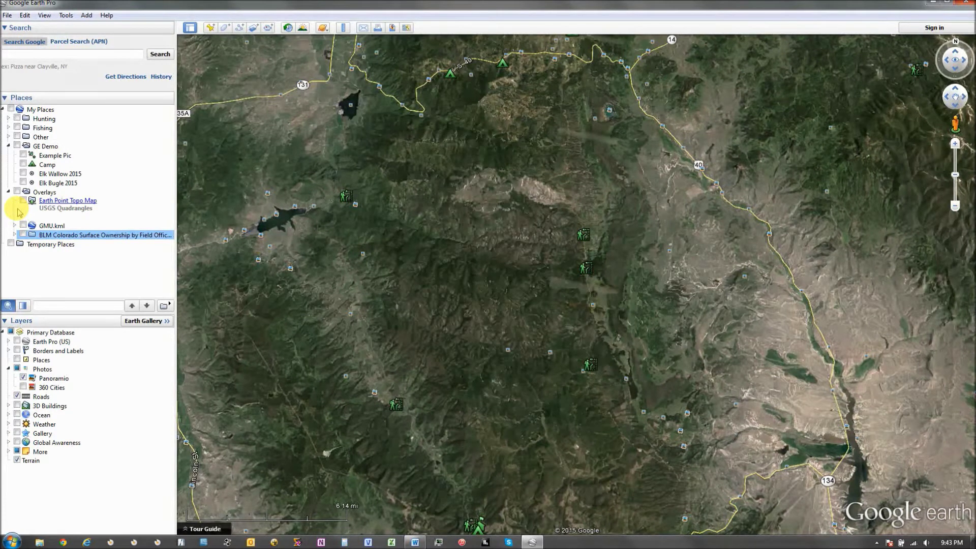
Show the GMU.kml overlay and check the game management unit information for the central forest area
left_click(23, 226)
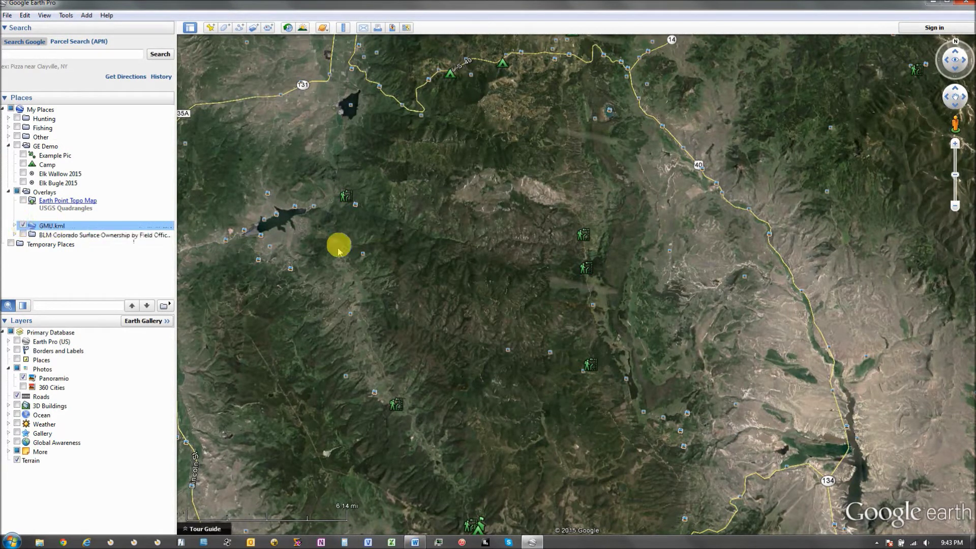
left_click(444, 253)
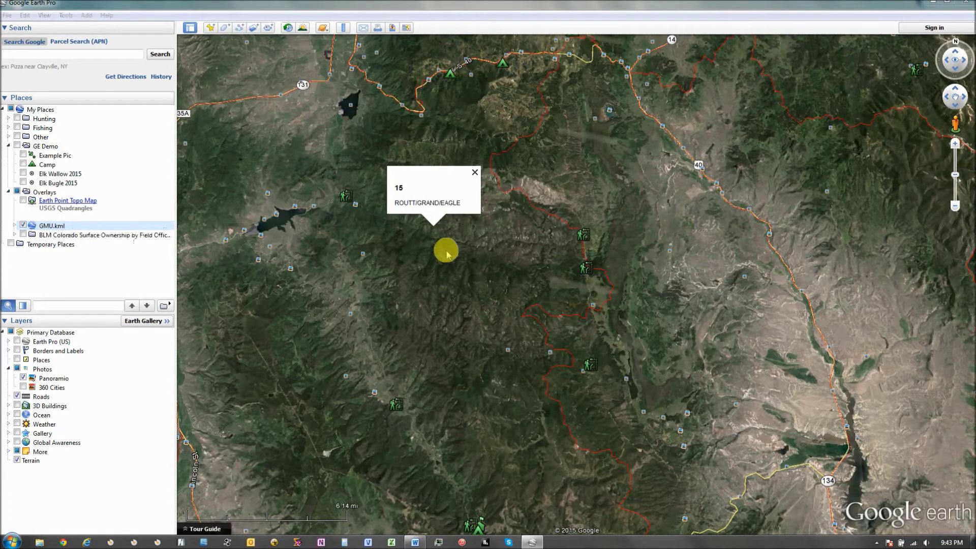
left_click(474, 172)
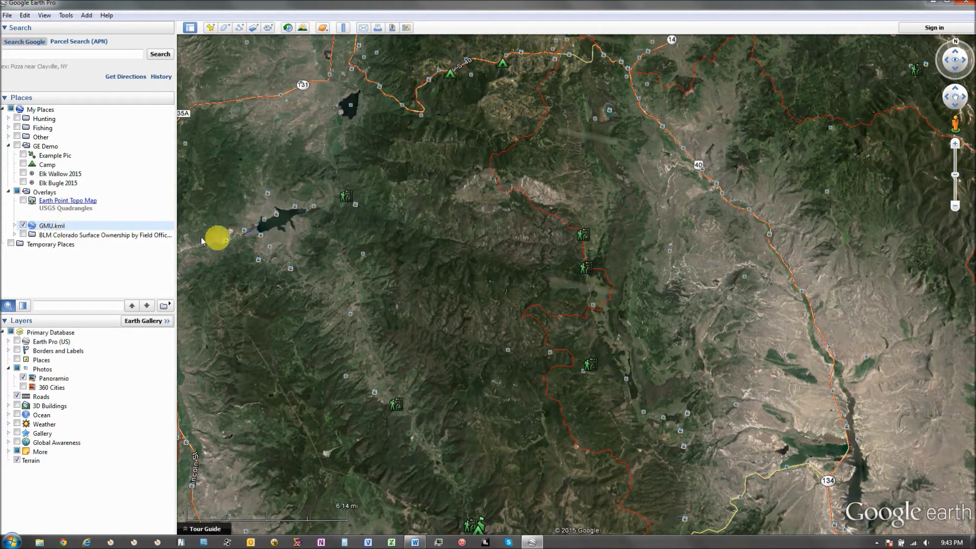
Check the unit information again with more of the unit boundary in view, and hide the GMU.kml overlay
scroll(414, 220, "up", 1)
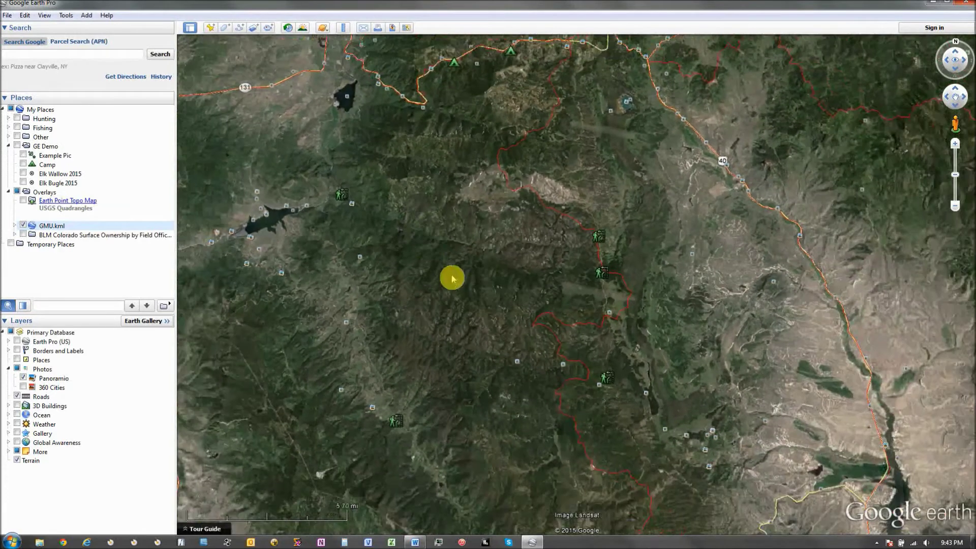
left_click_drag(452, 278, 447, 239)
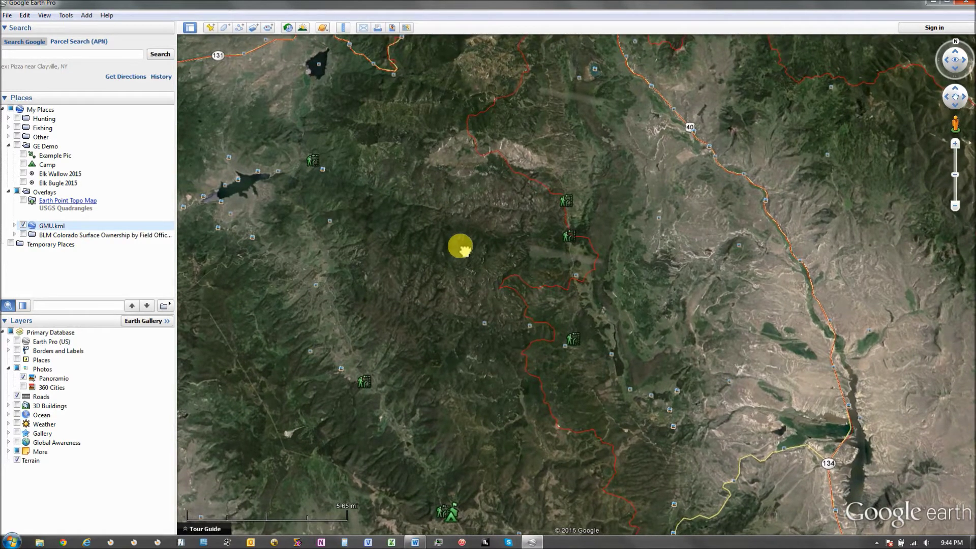
scroll(463, 247, "down", 2)
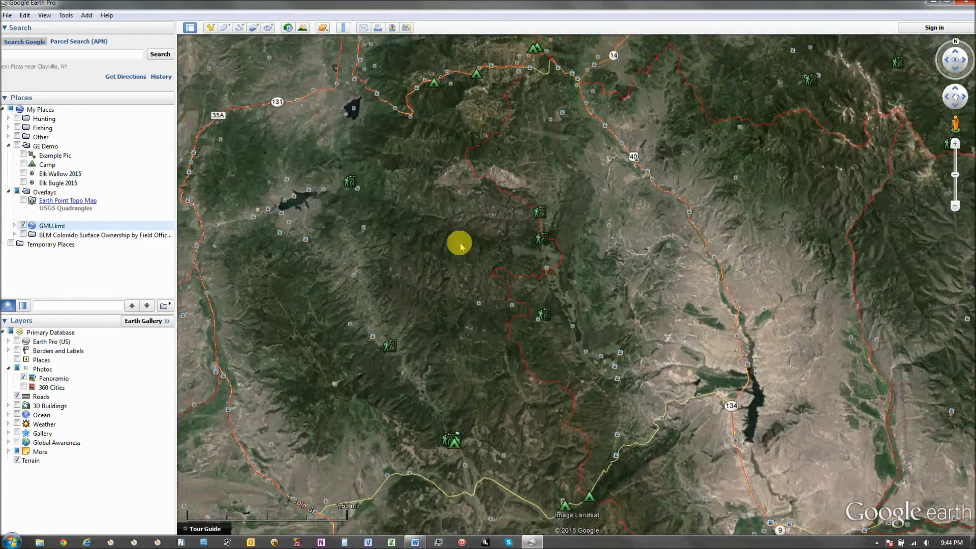
left_click(460, 245)
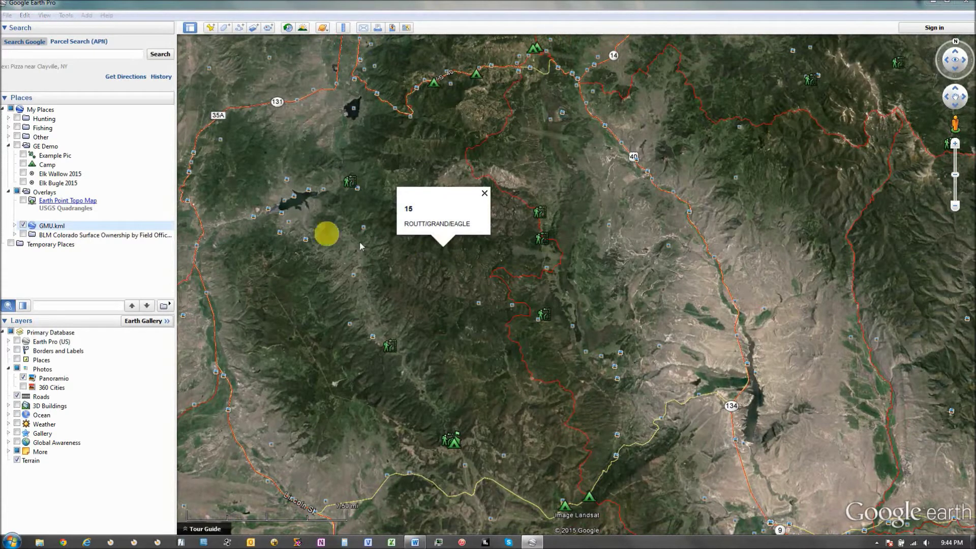
left_click(23, 225)
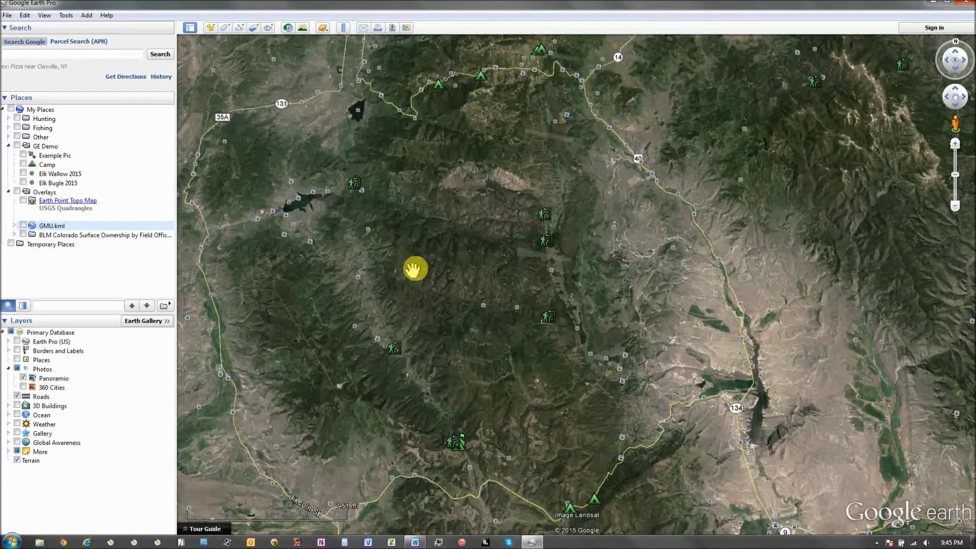
View the Silver Creek Panoramio photo in the middle of the forest area and close it
left_click(483, 306)
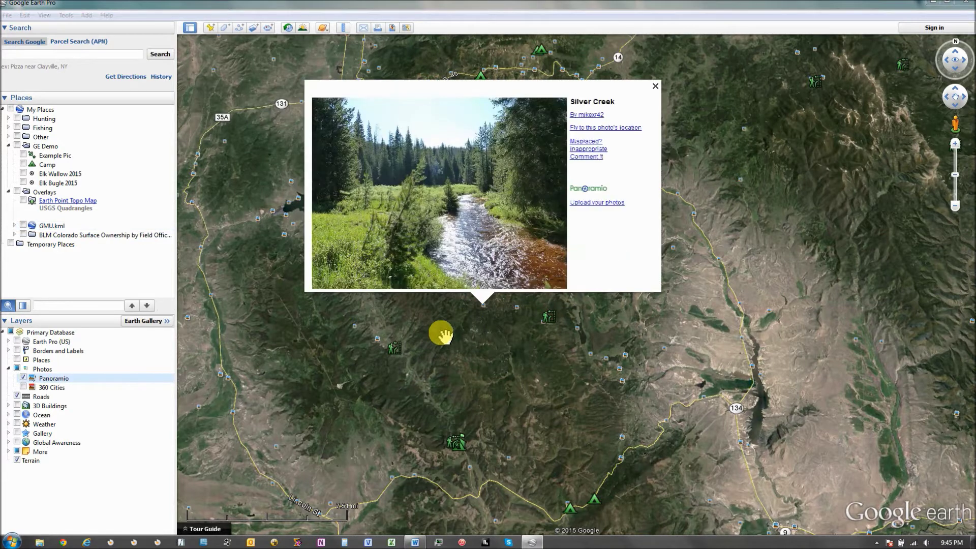
left_click(441, 334)
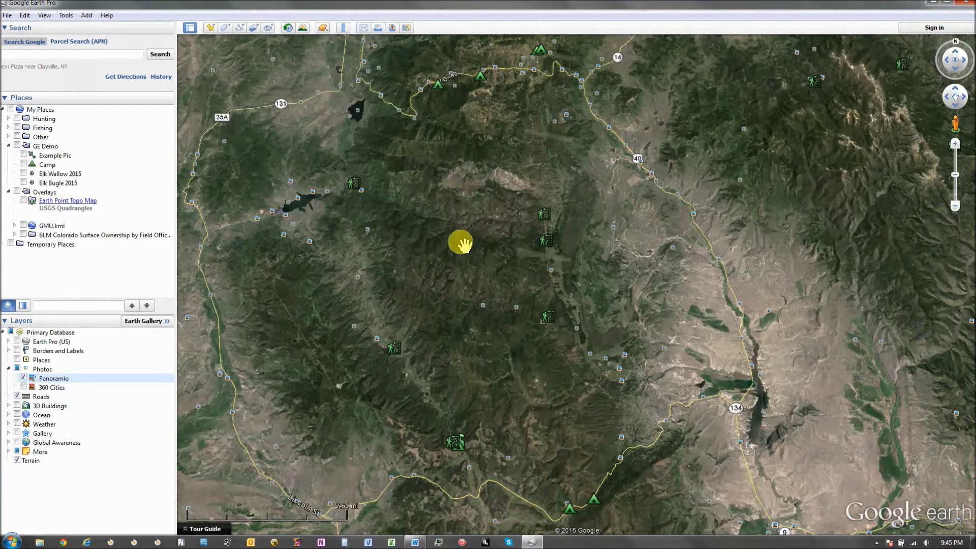
left_click_drag(438, 309, 437, 316)
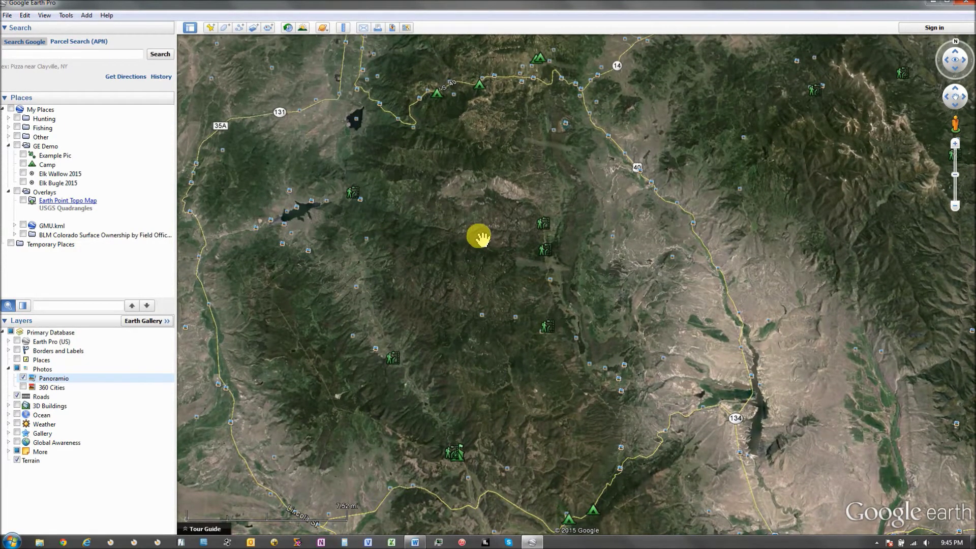
Examine the terrain, drainages and vegetation between the western reservoirs, Highway 40 and the eastern trailheads at closer range
scroll(475, 235, "up", 2)
scroll(455, 252, "up", 2)
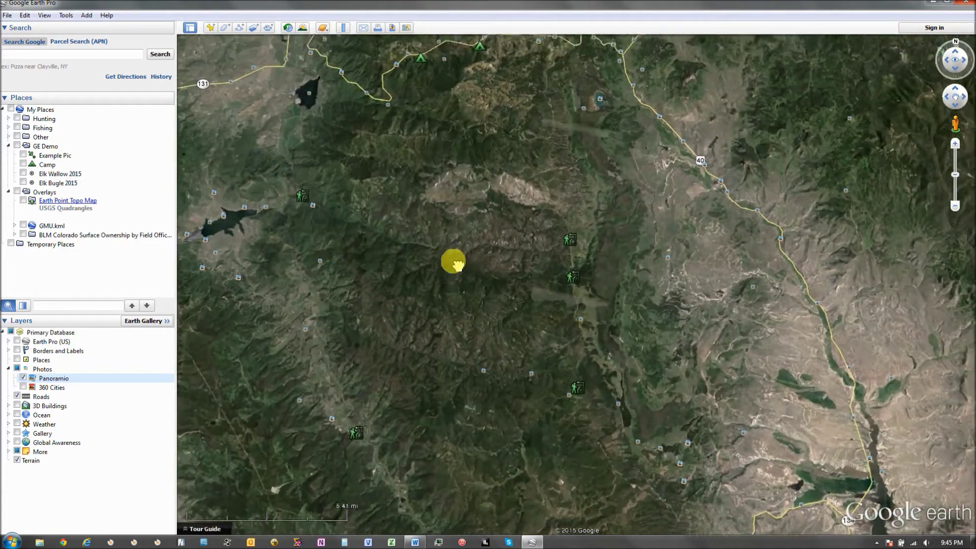
scroll(447, 265, "up", 2)
left_click_drag(436, 257, 444, 295)
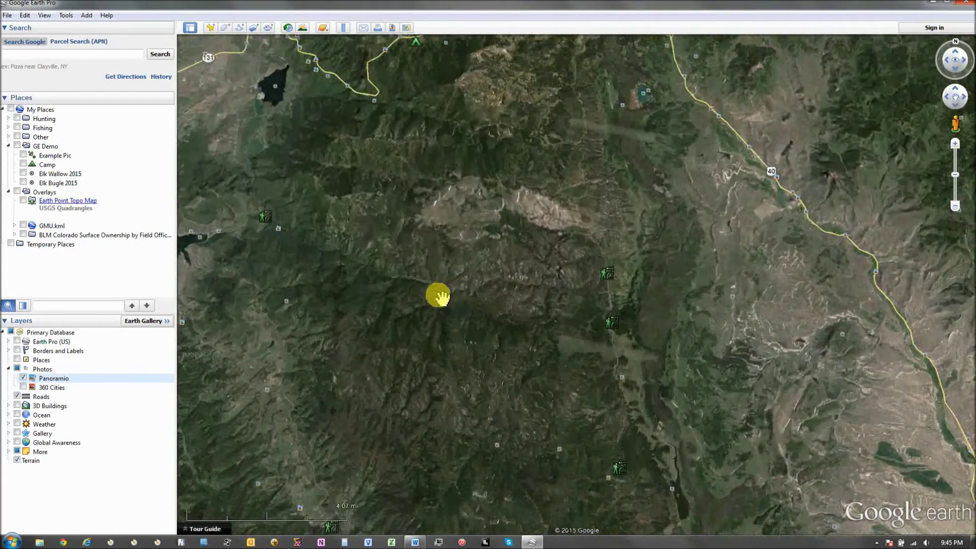
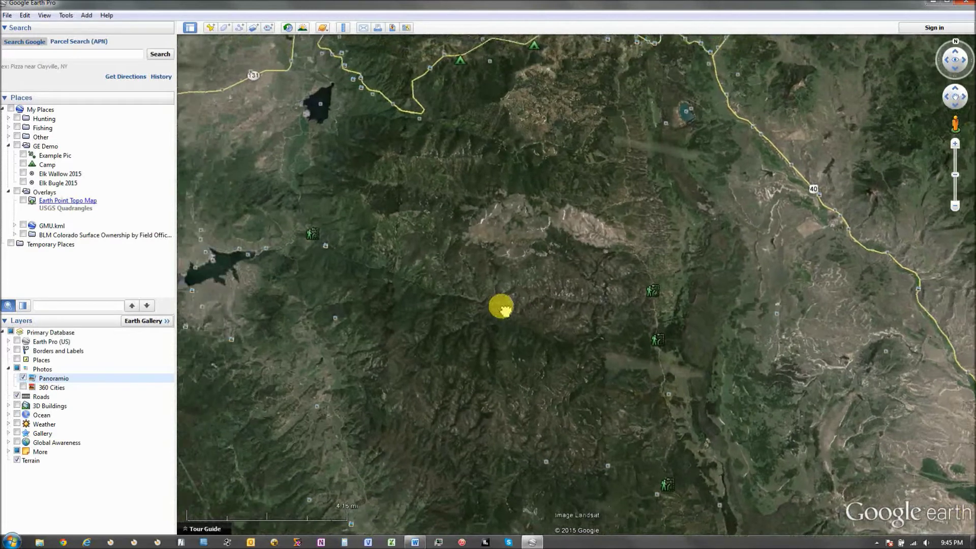
left_click_drag(503, 309, 534, 279)
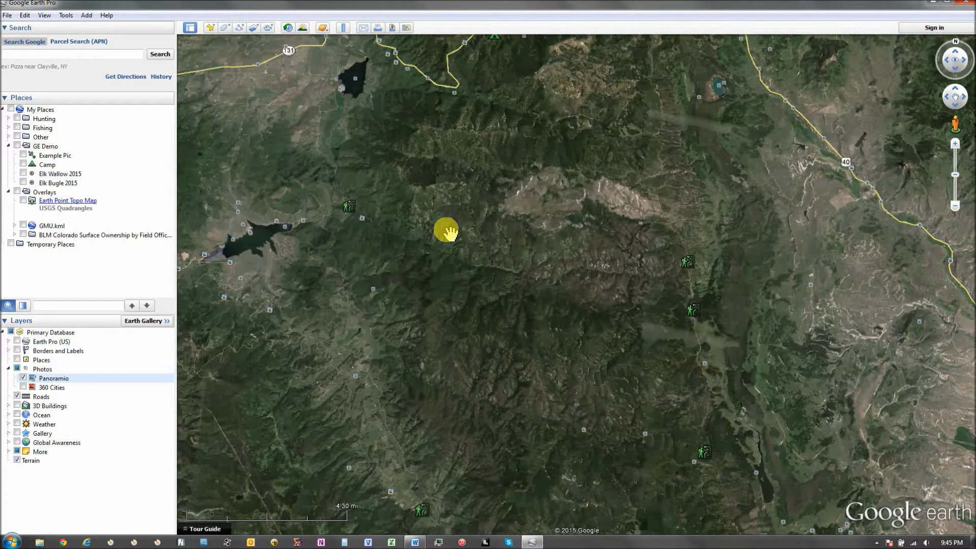
left_click_drag(446, 231, 483, 262)
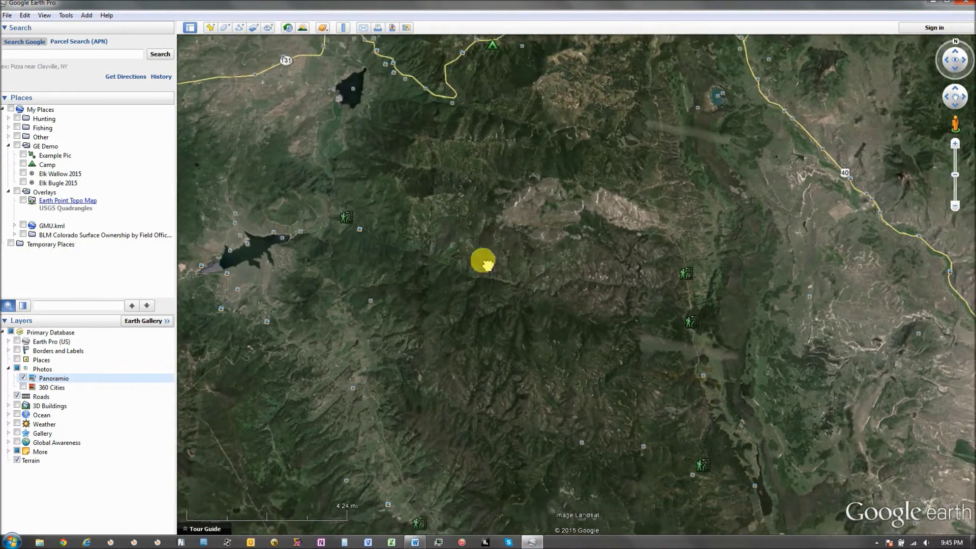
scroll(473, 272, "up", 5)
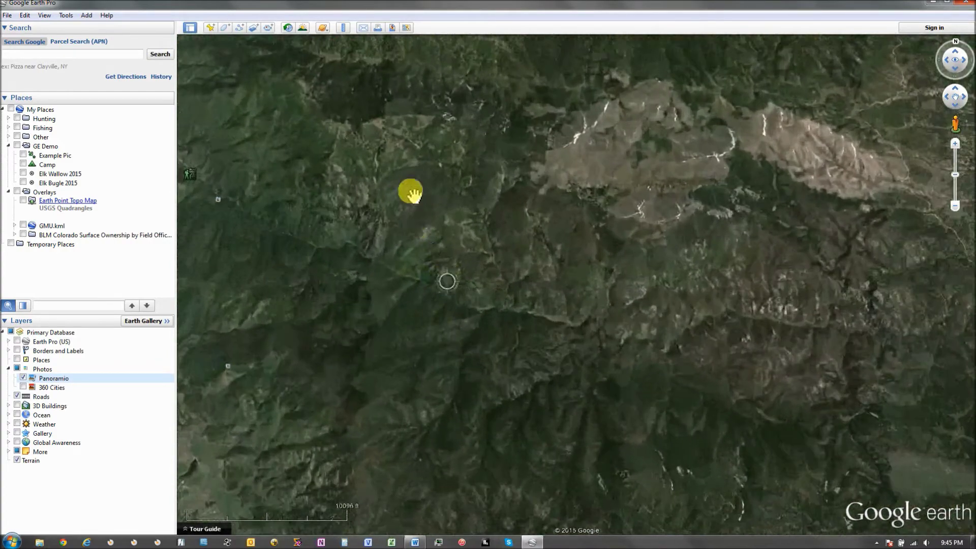
left_click_drag(413, 193, 632, 414)
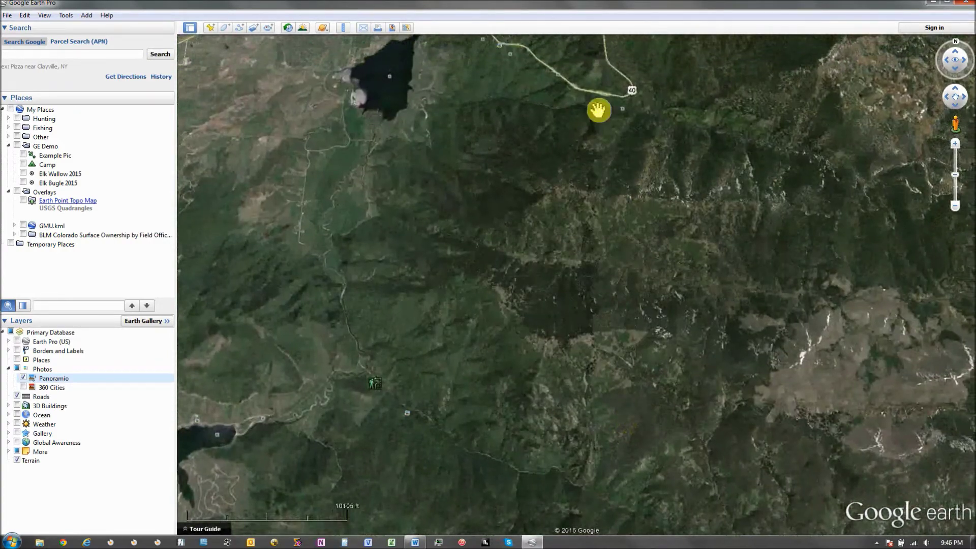
left_click_drag(598, 290, 574, 214)
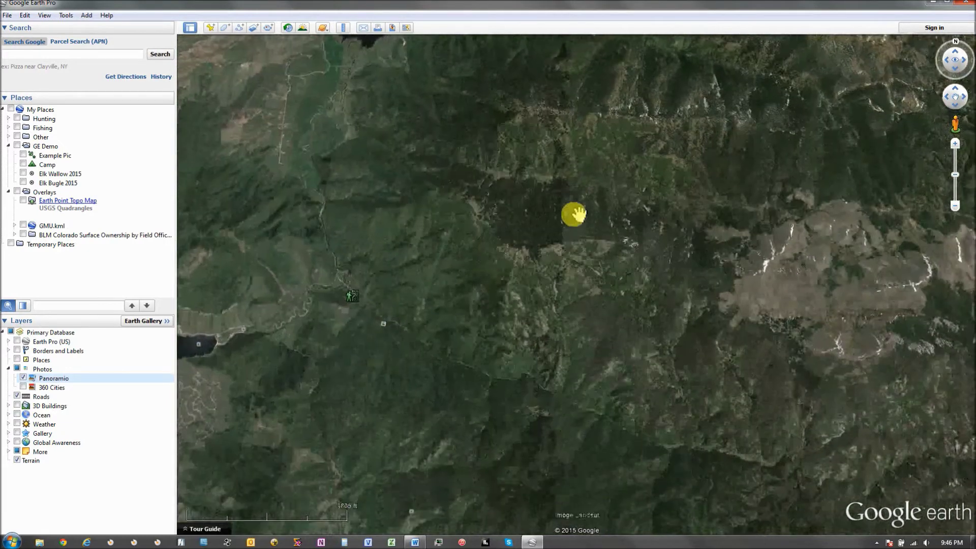
left_click_drag(547, 273, 453, 175)
left_click_drag(429, 300, 397, 261)
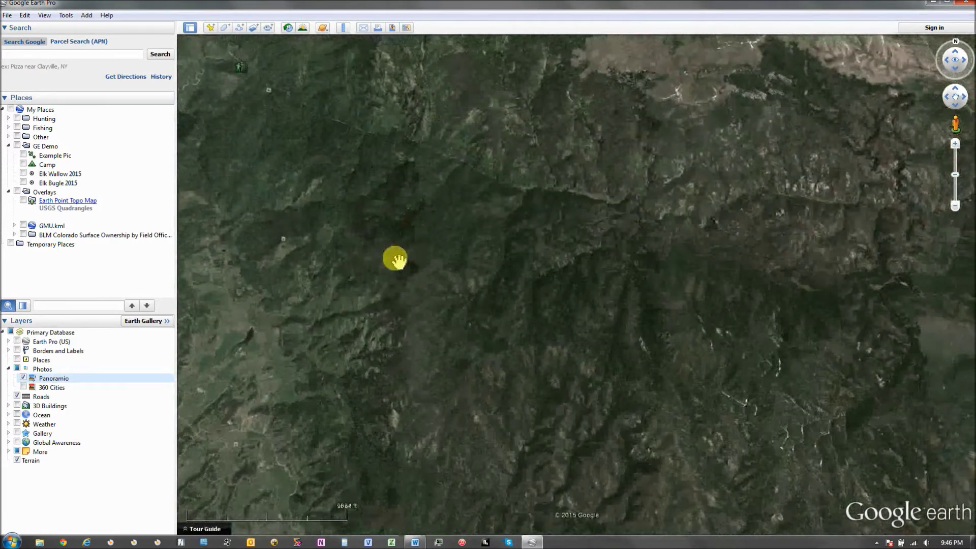
left_click_drag(645, 249, 575, 301)
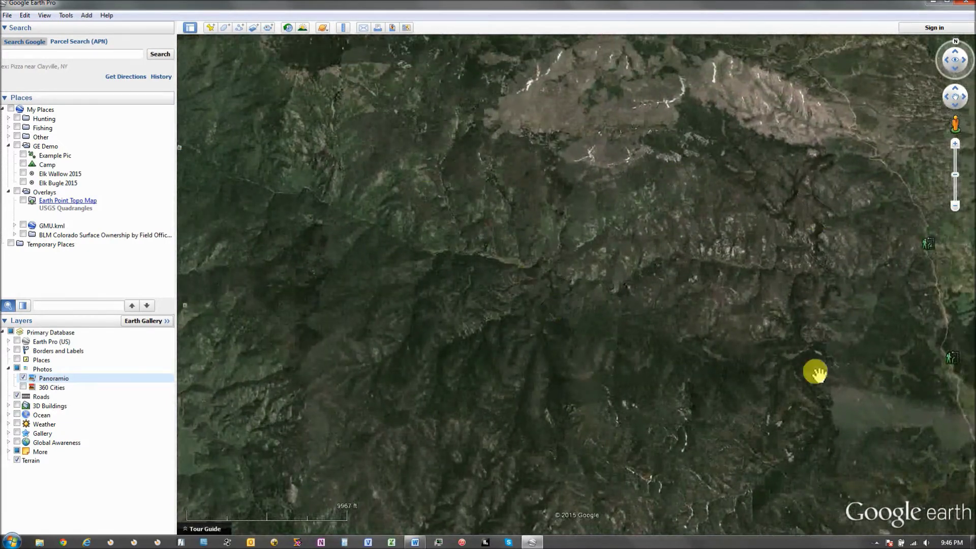
left_click_drag(308, 204, 350, 200)
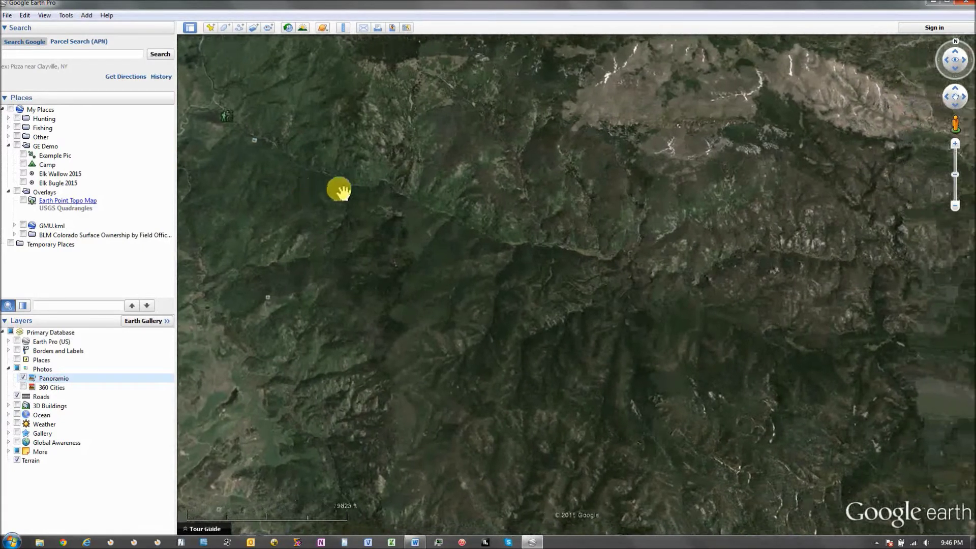
scroll(554, 262, "down", 2)
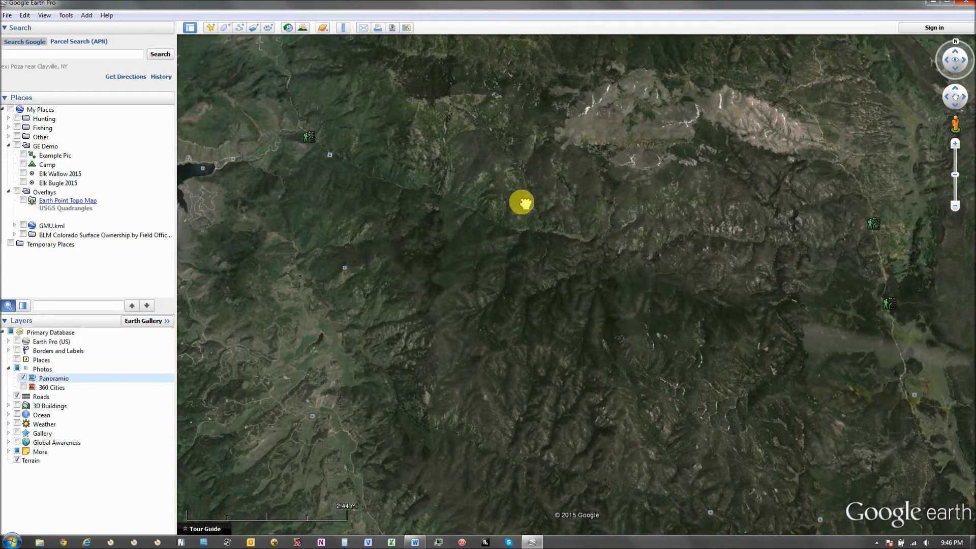
Examine the creek and road 18D leading to the trailhead in close-up imagery
scroll(522, 202, "up", 5)
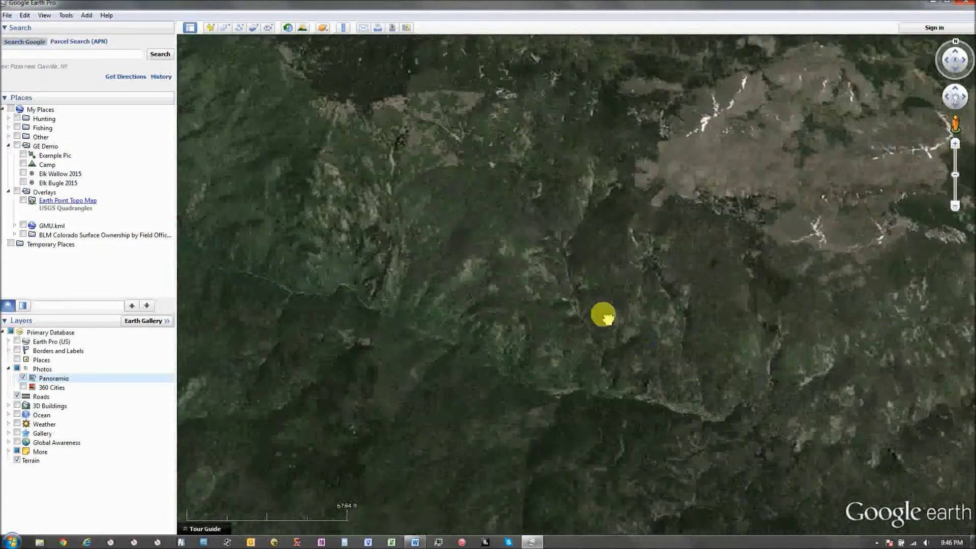
left_click_drag(603, 315, 312, 235)
left_click_drag(540, 303, 402, 301)
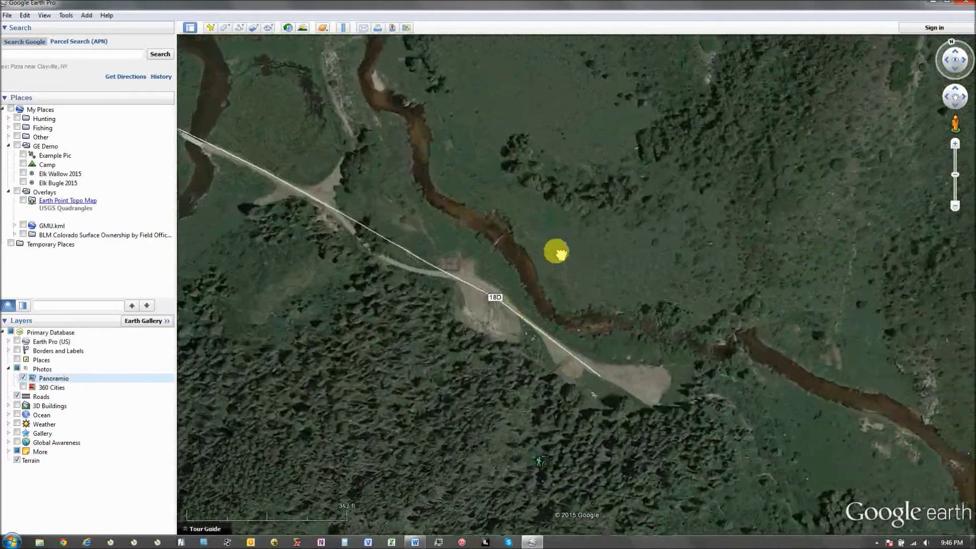
left_click_drag(554, 240, 577, 327)
left_click_drag(540, 283, 605, 306)
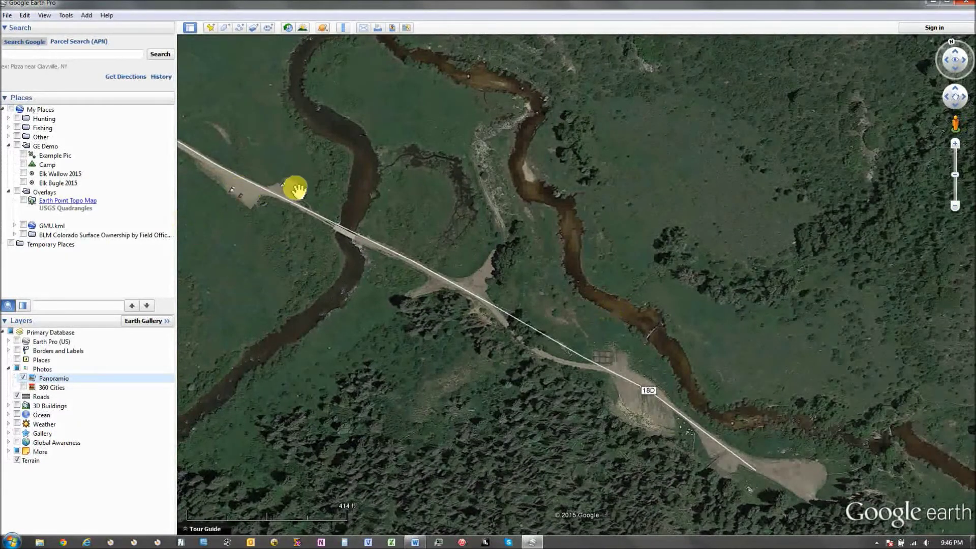
Bring up the historical imagery timeline for the trailhead, close it, and inspect the parking area at the end of road 18D
left_click(288, 28)
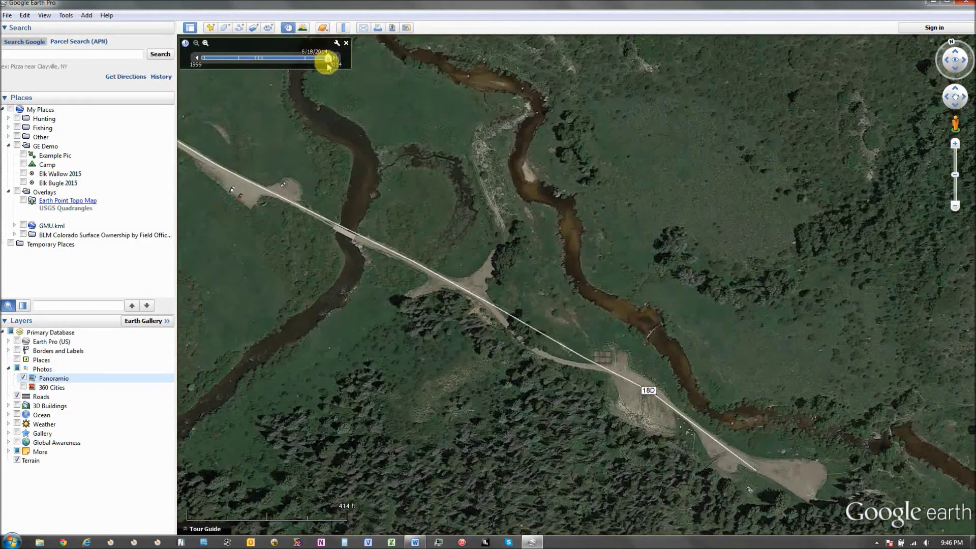
left_click(289, 30)
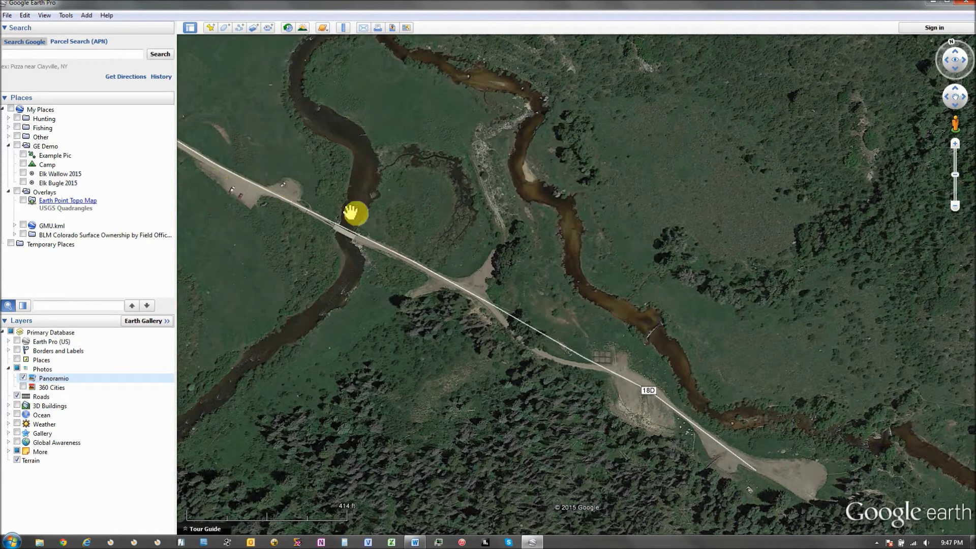
left_click_drag(490, 279, 379, 211)
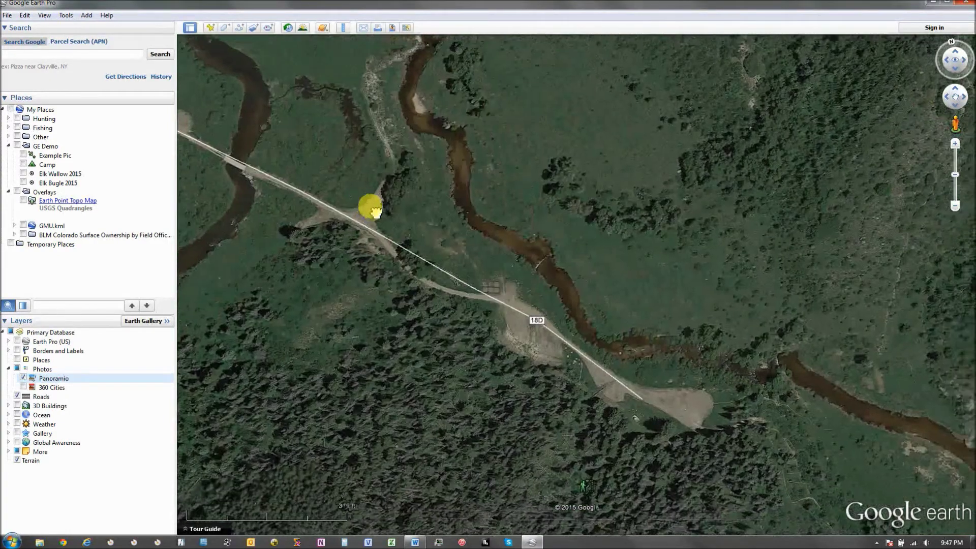
scroll(530, 312, "up", 2)
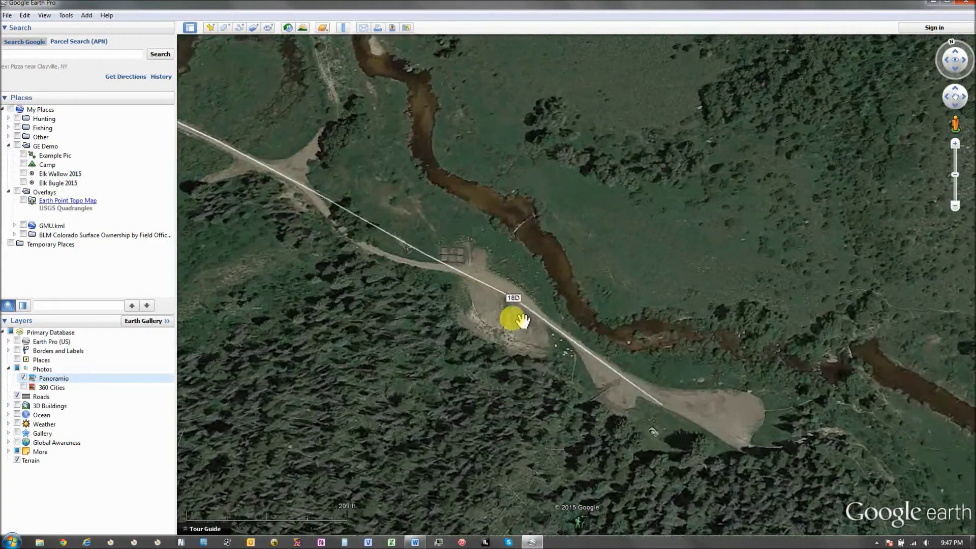
Examine the trailhead parking area, road 18D and the surrounding river bends and forest at progressively wider range
left_click_drag(509, 316, 438, 279)
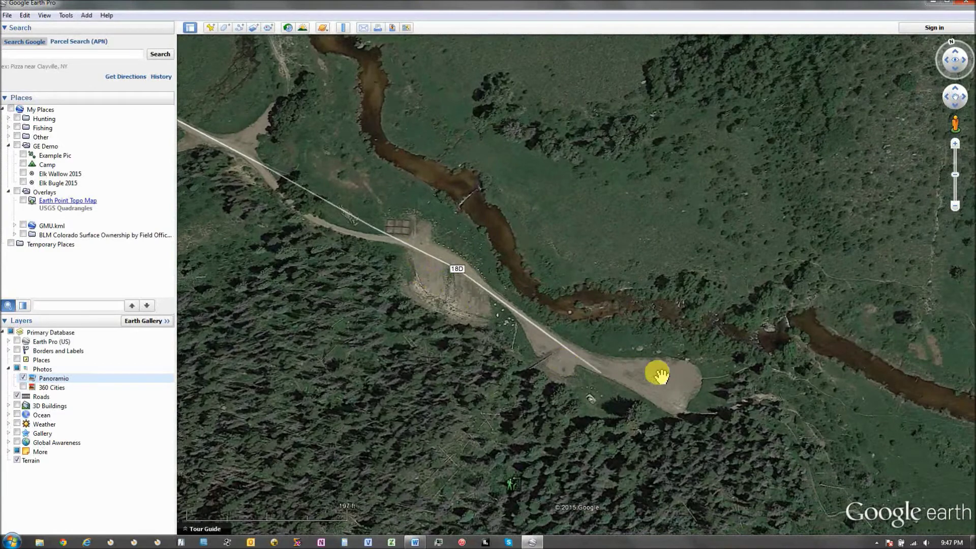
left_click_drag(650, 376, 770, 400)
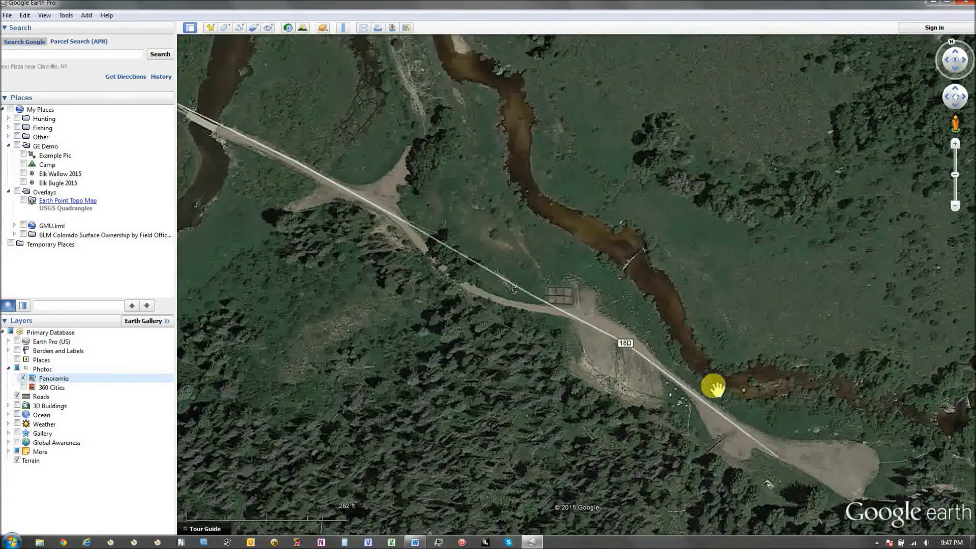
scroll(717, 388, "down", 3)
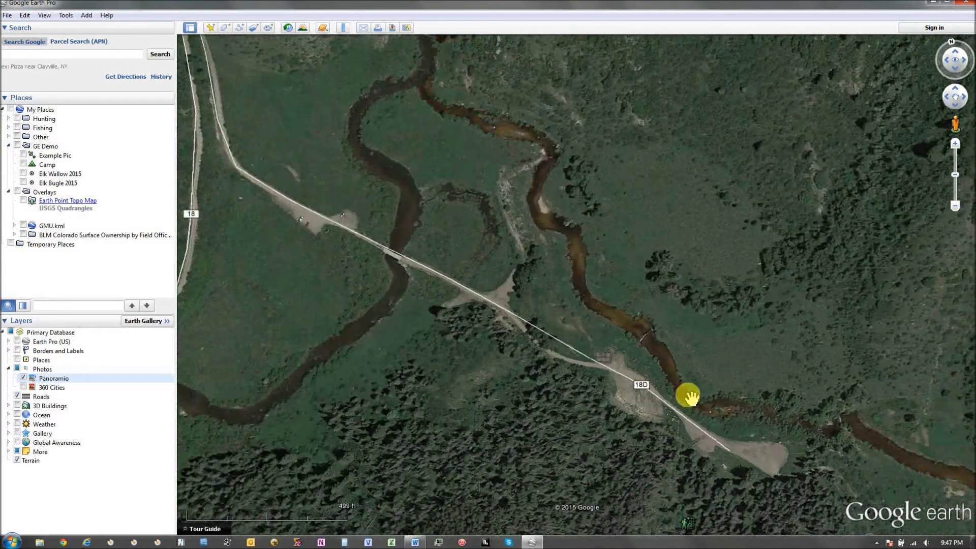
left_click_drag(688, 396, 621, 382)
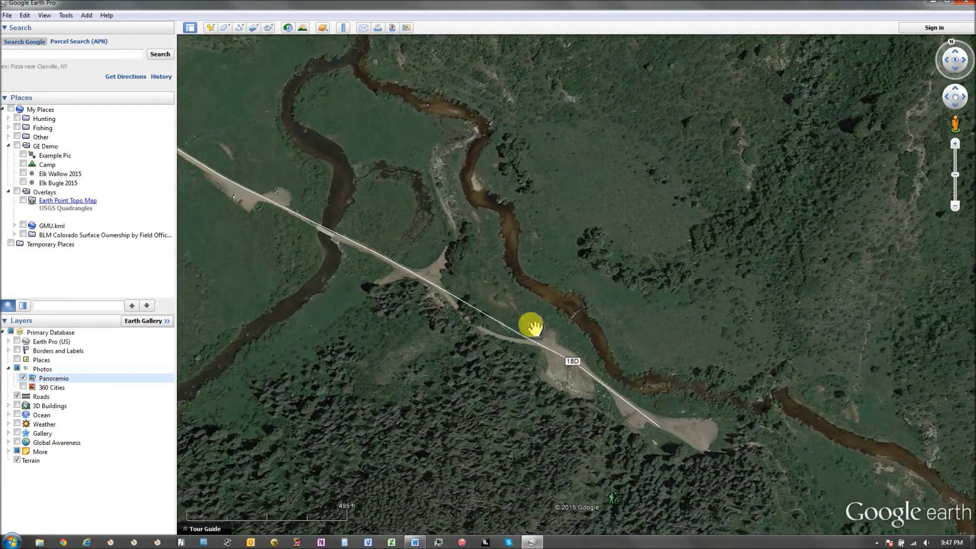
scroll(496, 265, "down", 2)
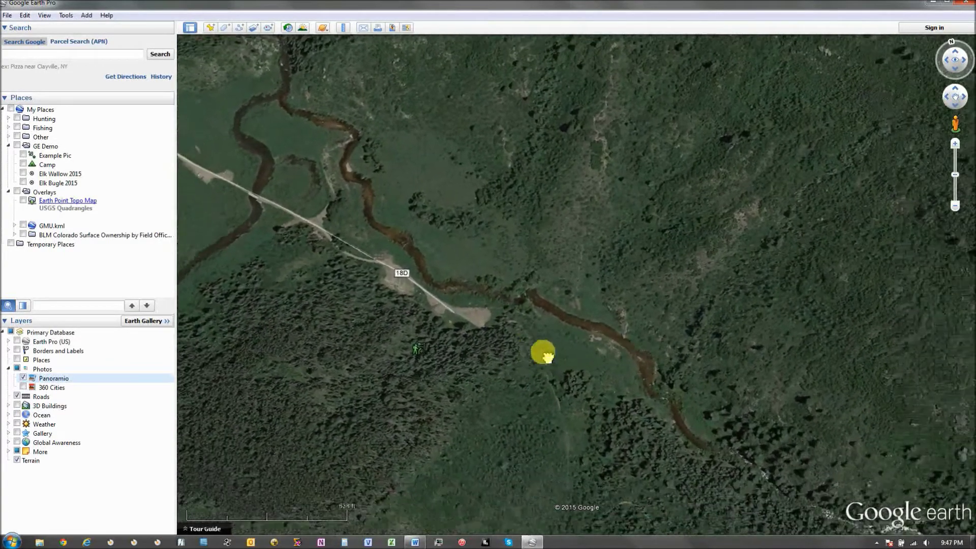
left_click_drag(544, 355, 538, 347)
Examine the creek valley, side drainages and timbered slopes upstream of the trailhead in a tilted 3D view
left_click_drag(396, 279, 466, 348)
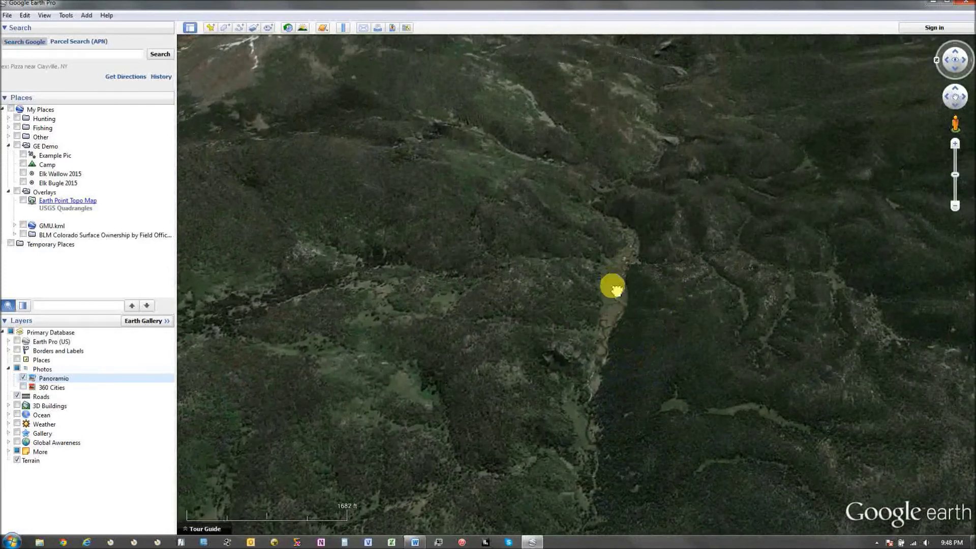
left_click_drag(615, 288, 597, 426)
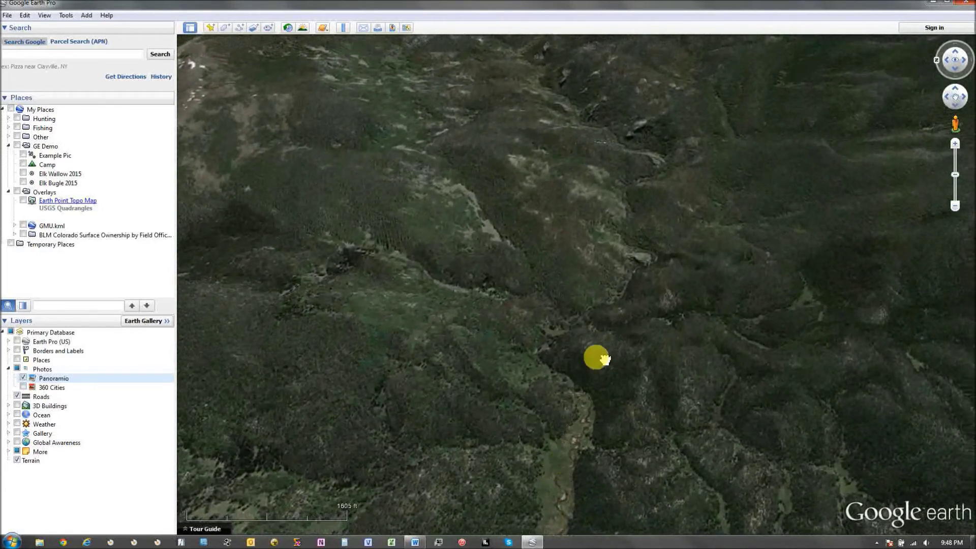
left_click_drag(602, 359, 488, 417)
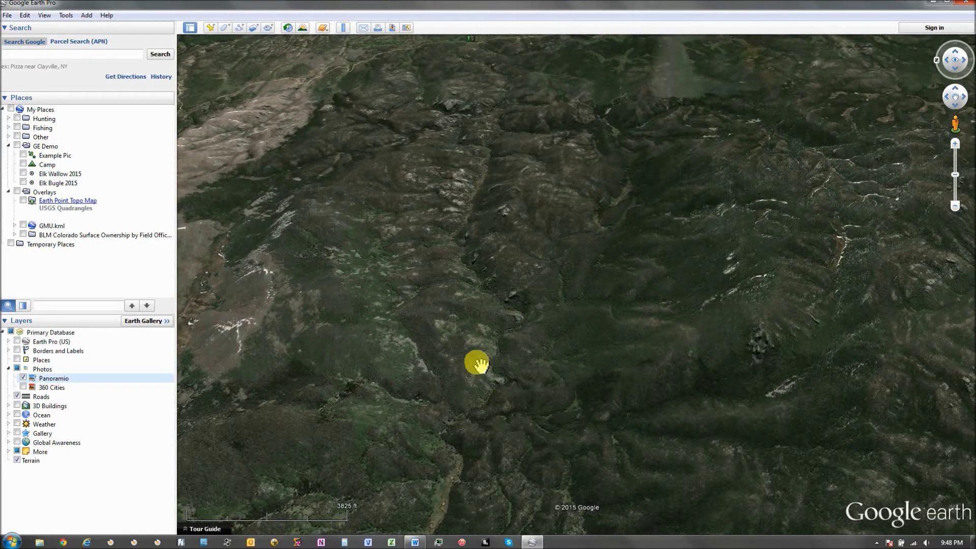
left_click_drag(529, 403, 539, 327)
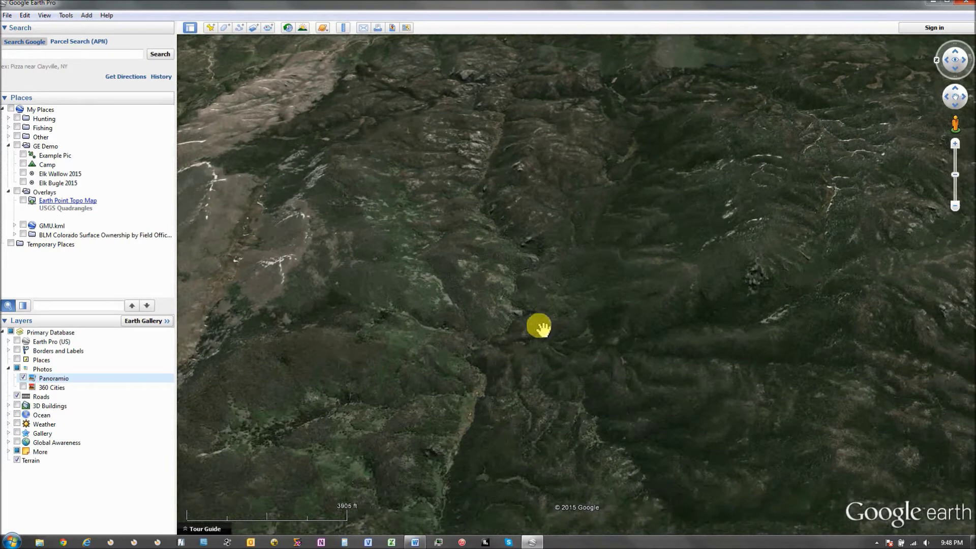
left_click_drag(519, 389, 583, 343)
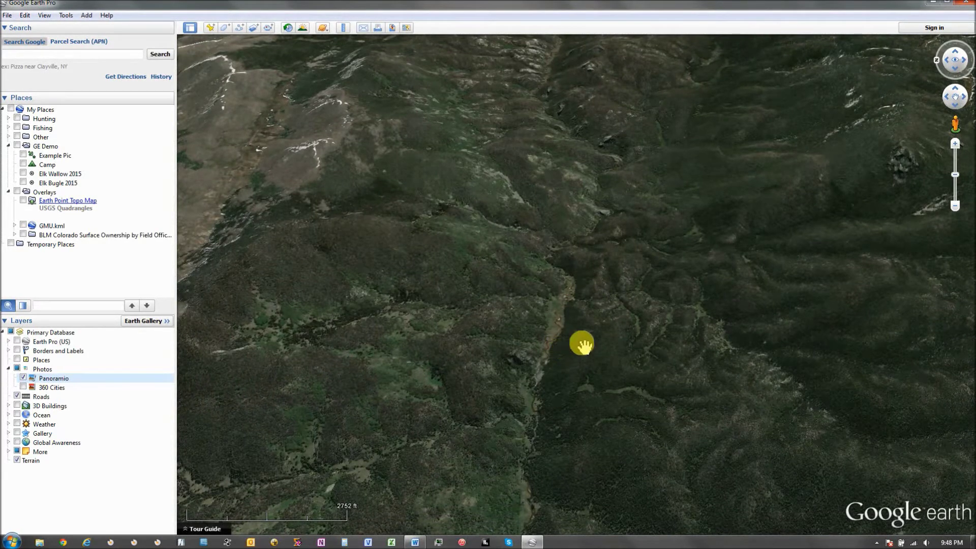
left_click_drag(590, 356, 588, 276)
left_click_drag(580, 364, 585, 187)
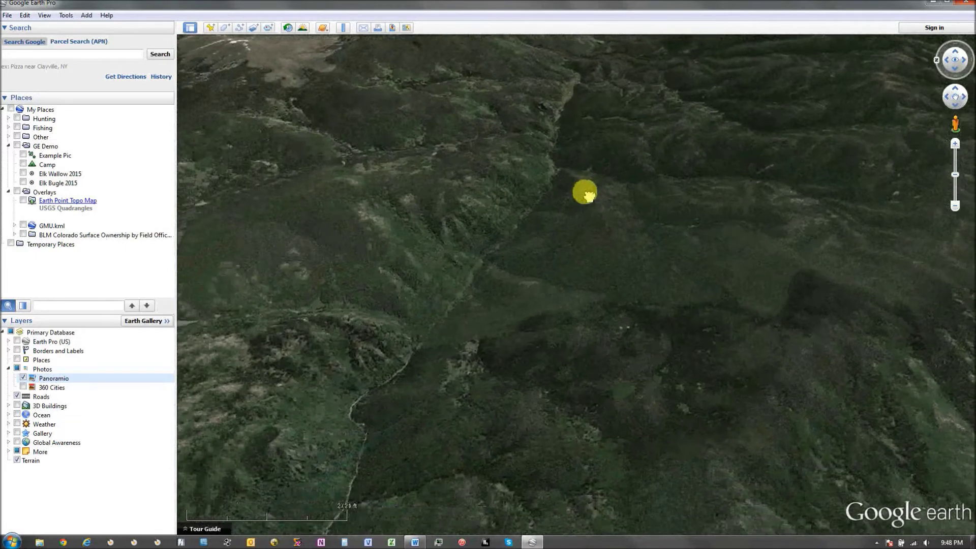
left_click_drag(447, 355, 477, 332)
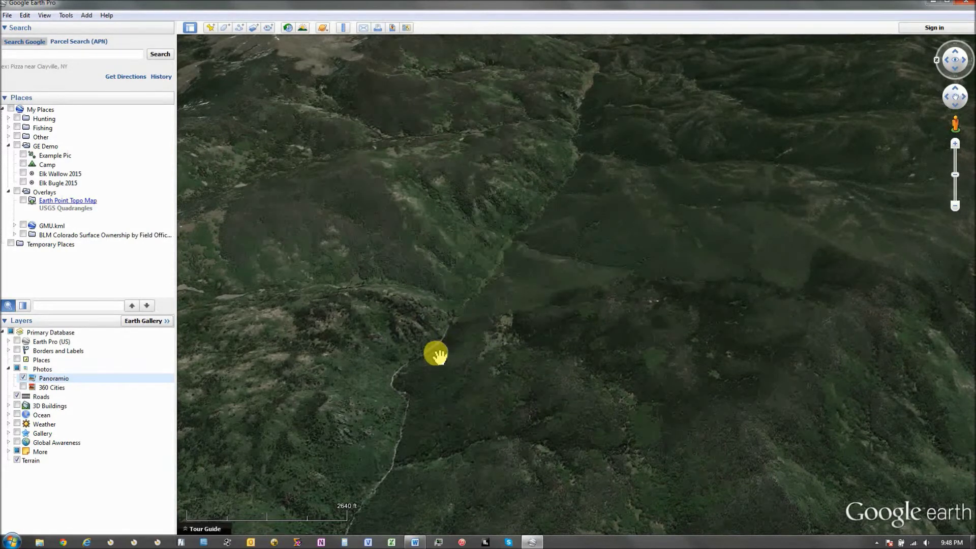
left_click_drag(484, 305, 458, 451)
scroll(459, 440, "down", 3)
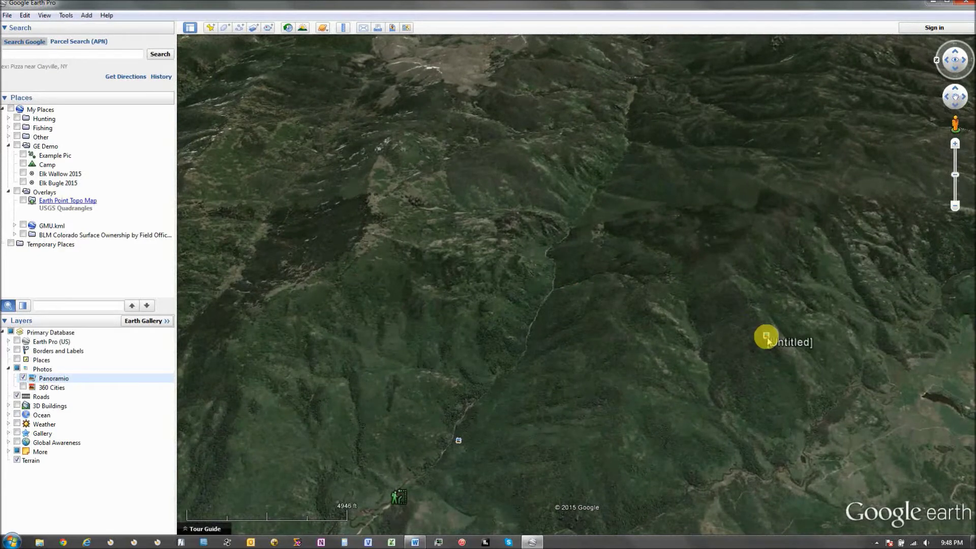
View the untitled Panoramio photo on the ridge and the second photo of the pair near the trailhead, closing each
left_click(767, 338)
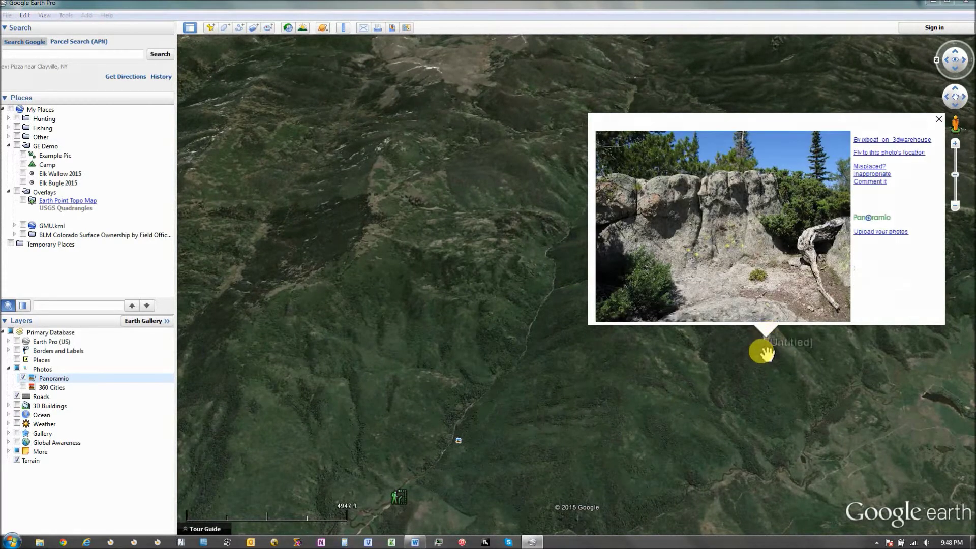
left_click(593, 462)
left_click(457, 442)
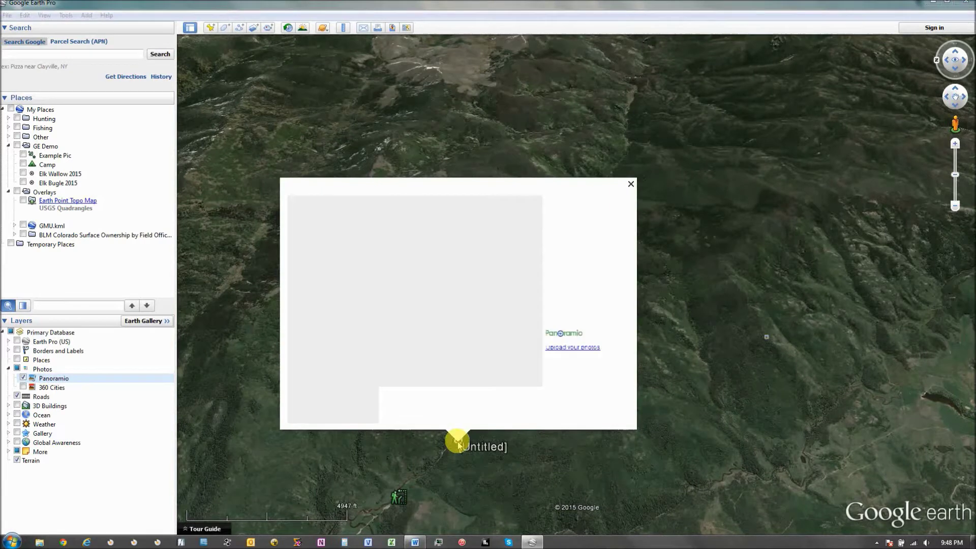
left_click(347, 404)
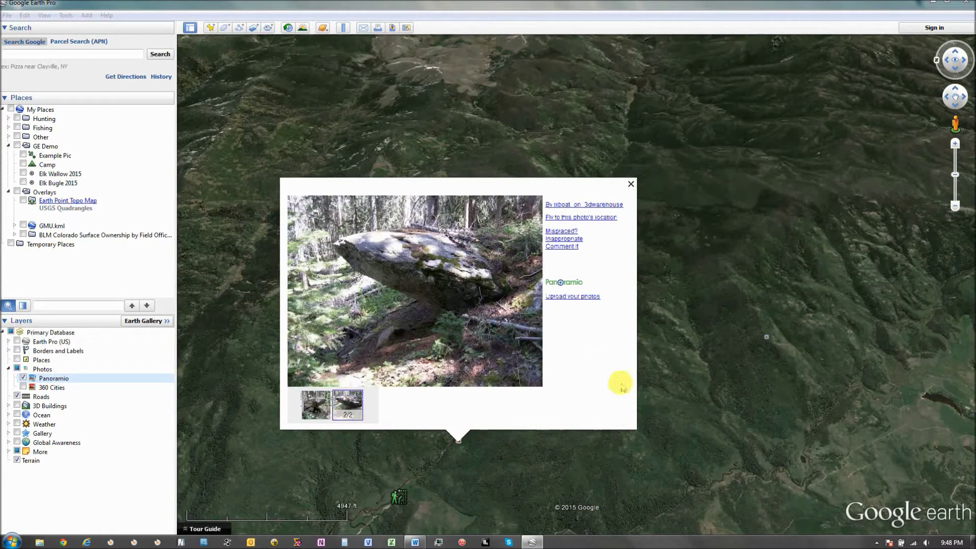
left_click(693, 331)
Turn on the Earth Point Topo Map overlay and follow the Sarvis Creek trail on it down to the trailhead
left_click_drag(654, 288, 697, 279)
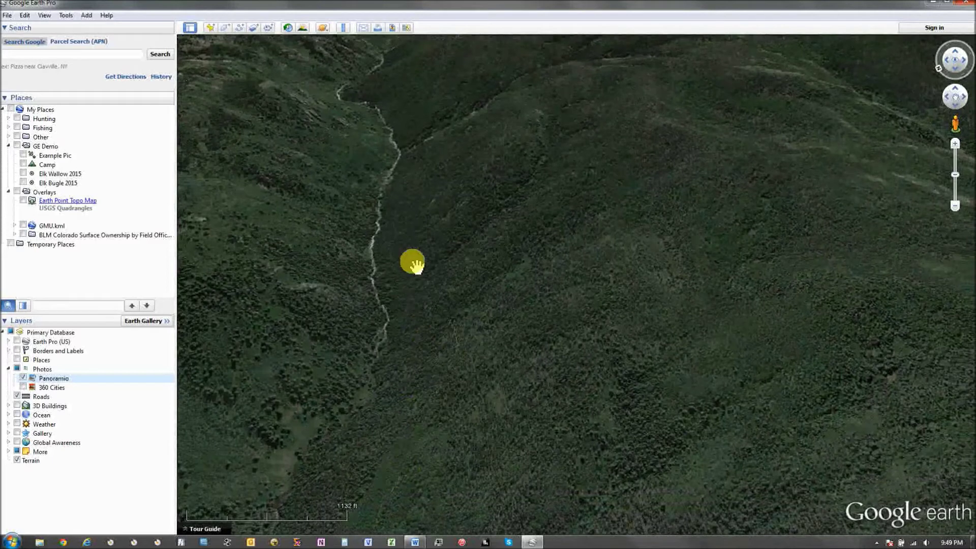
left_click(23, 200)
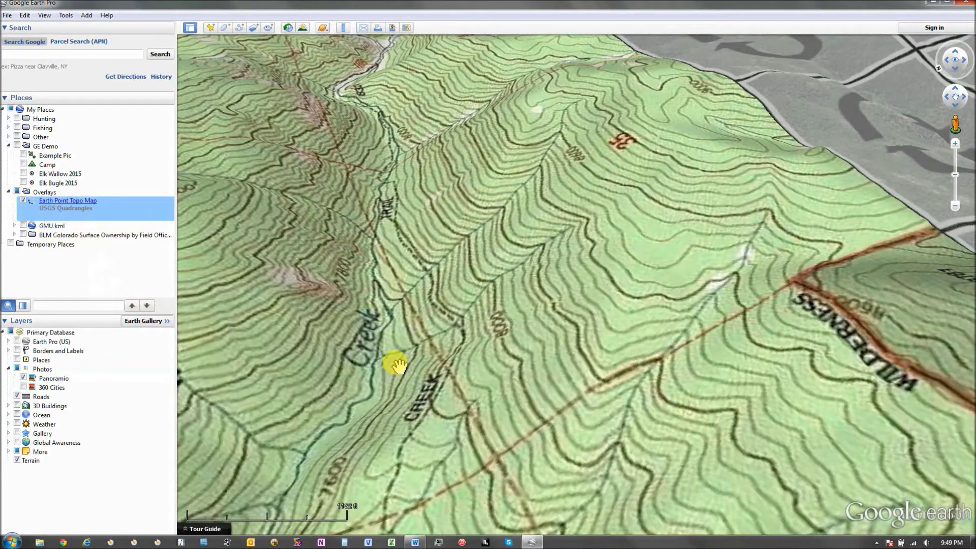
left_click_drag(419, 419, 420, 292)
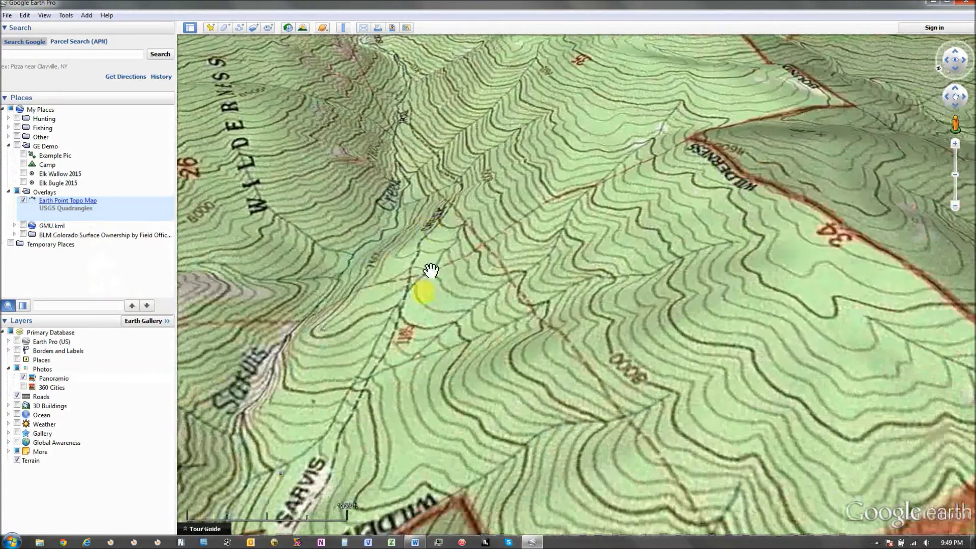
left_click_drag(383, 420, 446, 320)
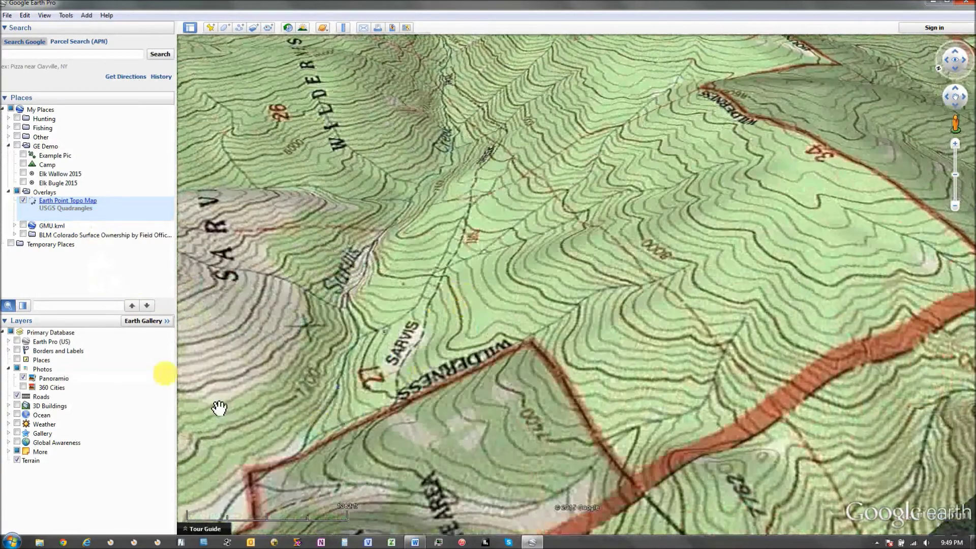
left_click_drag(258, 343, 433, 283)
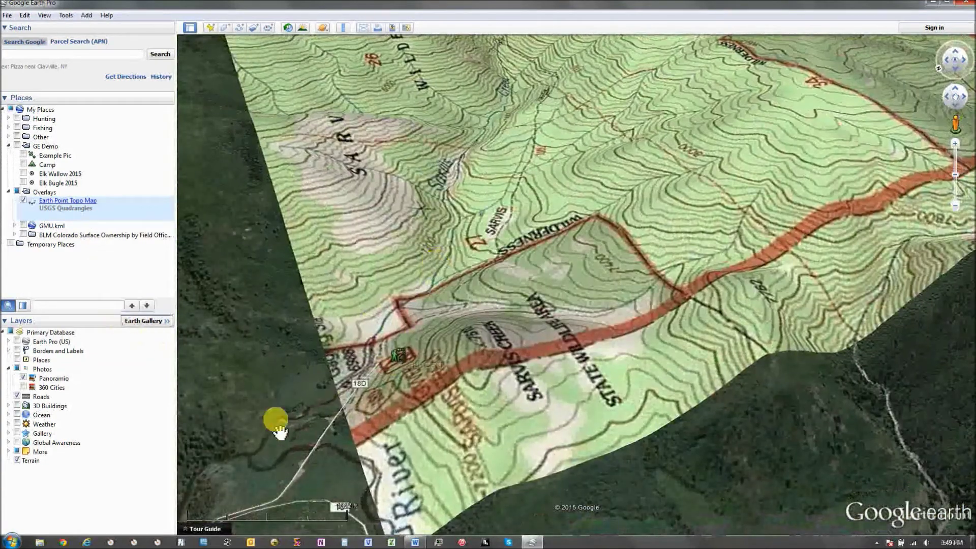
Start a new path at the end of road 18D and trace the trail up to the wilderness boundary
left_click(253, 27)
left_click(216, 210)
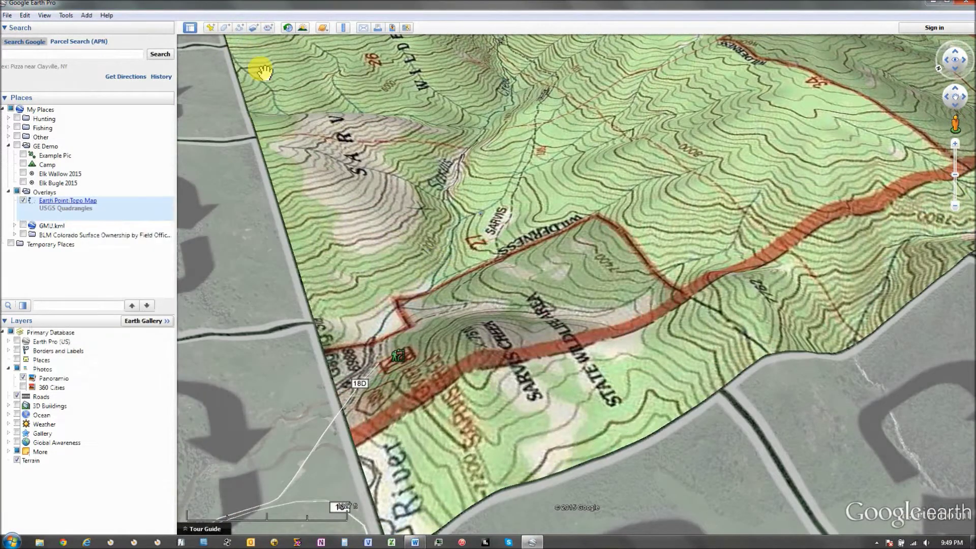
left_click(239, 27)
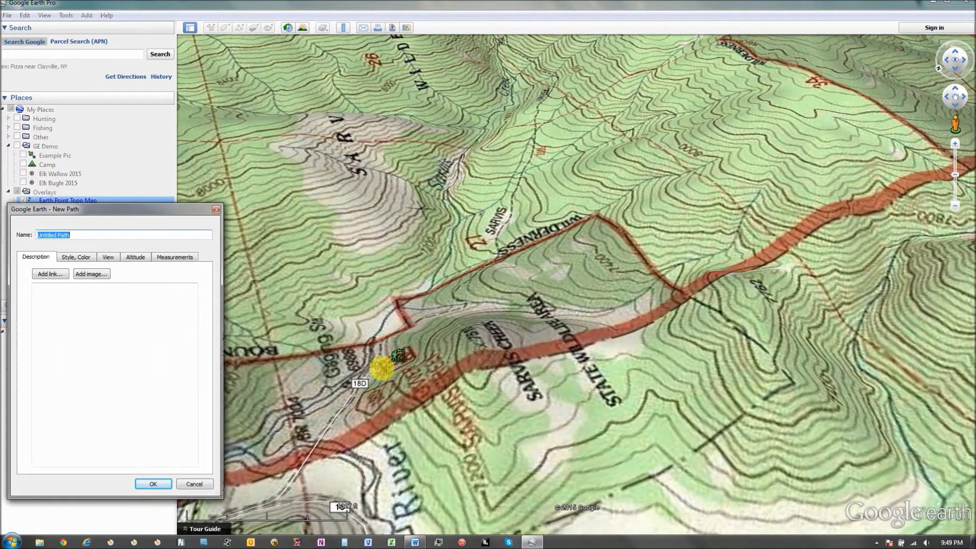
left_click(379, 365)
scroll(397, 331, "up", 3)
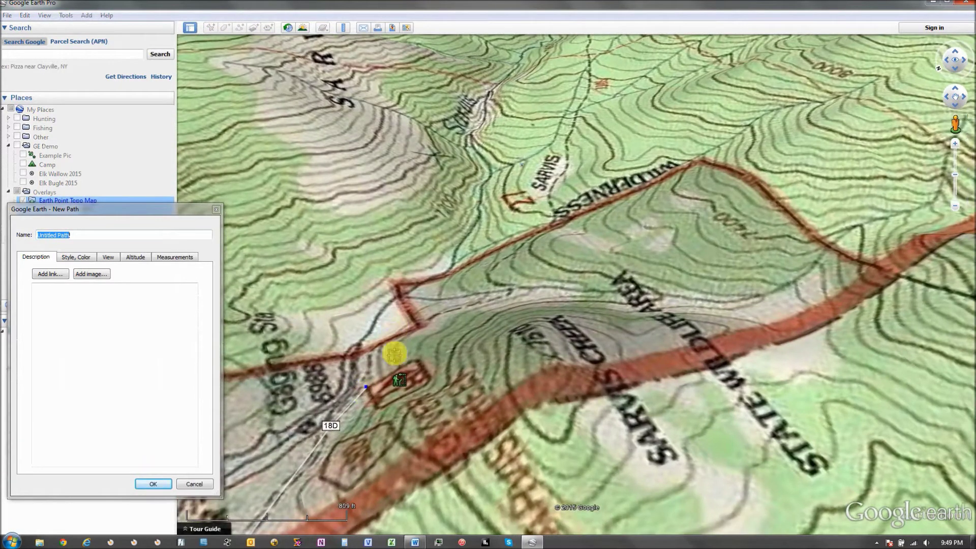
mouse_move(398, 342)
left_mouse_down()
mouse_move(459, 310)
mouse_move(496, 305)
mouse_move(493, 272)
mouse_move(538, 233)
left_mouse_up()
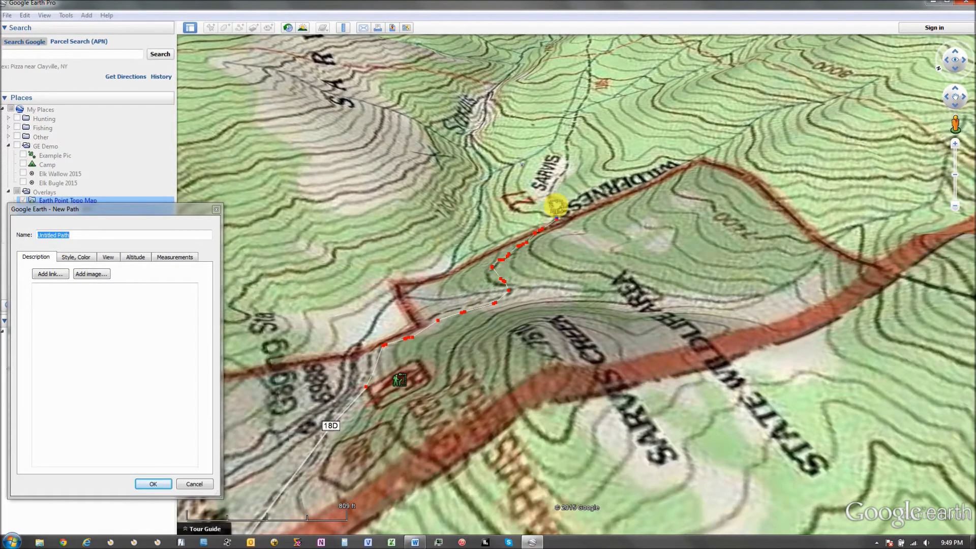
Continue the path past the Sarvis label and along the dashed trail up the creek valley
left_click(965, 96)
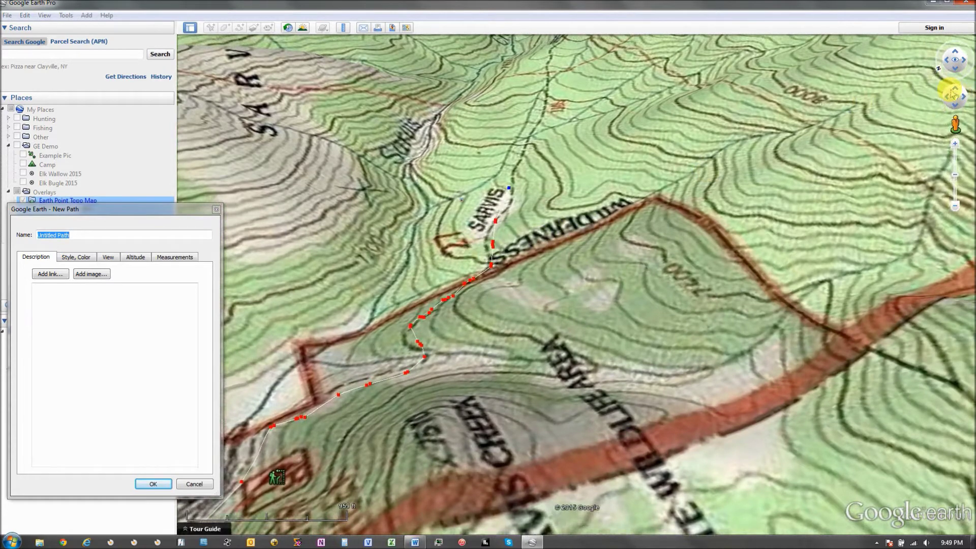
left_click_drag(952, 94, 956, 90)
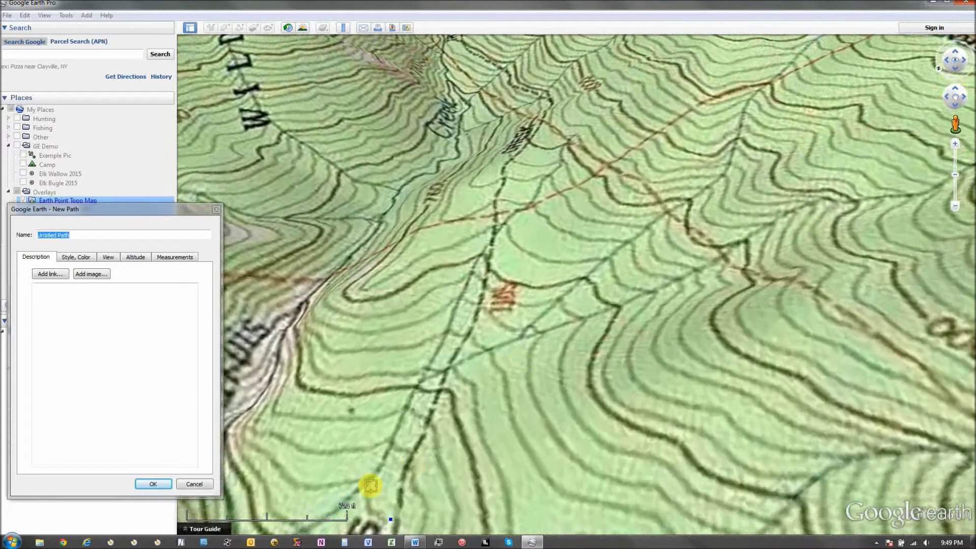
left_click(436, 418)
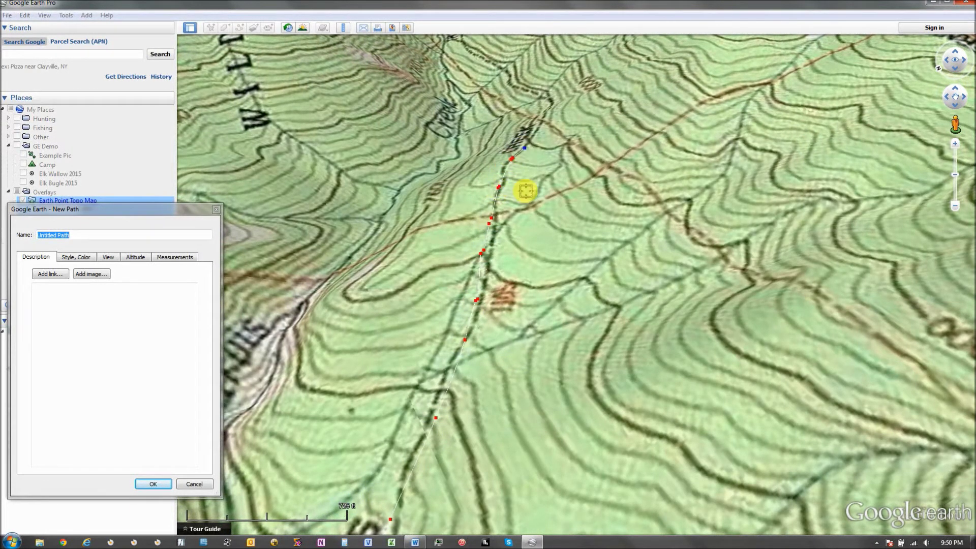
Extend the path around the trail bend above the Creek label and along the trail to the next side drainage
left_click_drag(956, 95, 955, 92)
left_click(548, 385)
left_click(559, 340)
left_click(559, 313)
left_click_drag(529, 288, 497, 256)
mouse_move(433, 166)
left_mouse_down()
mouse_move(417, 139)
mouse_move(416, 89)
left_mouse_up()
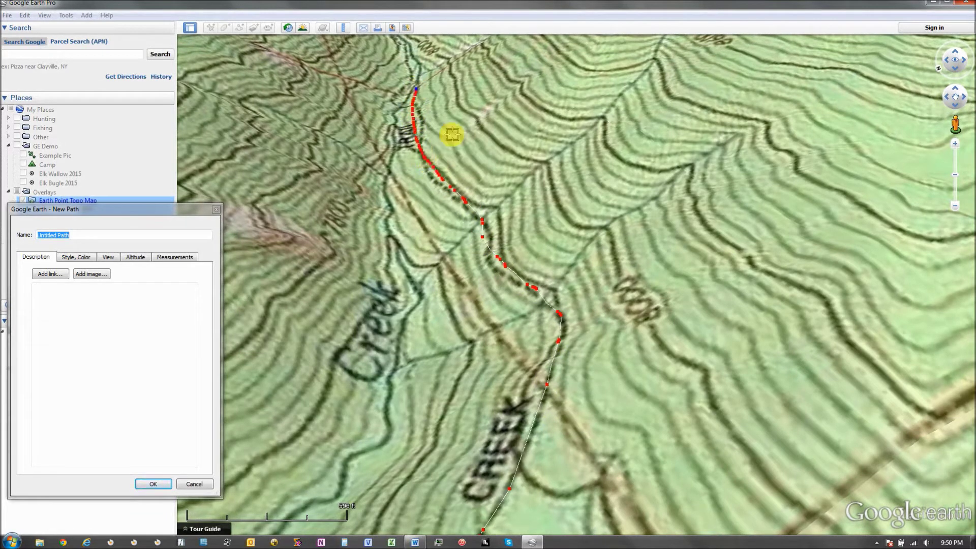
Route the path off the creek trail, up the side drainage and onto the ridge in section 36, and save it with the default name
left_click(956, 90)
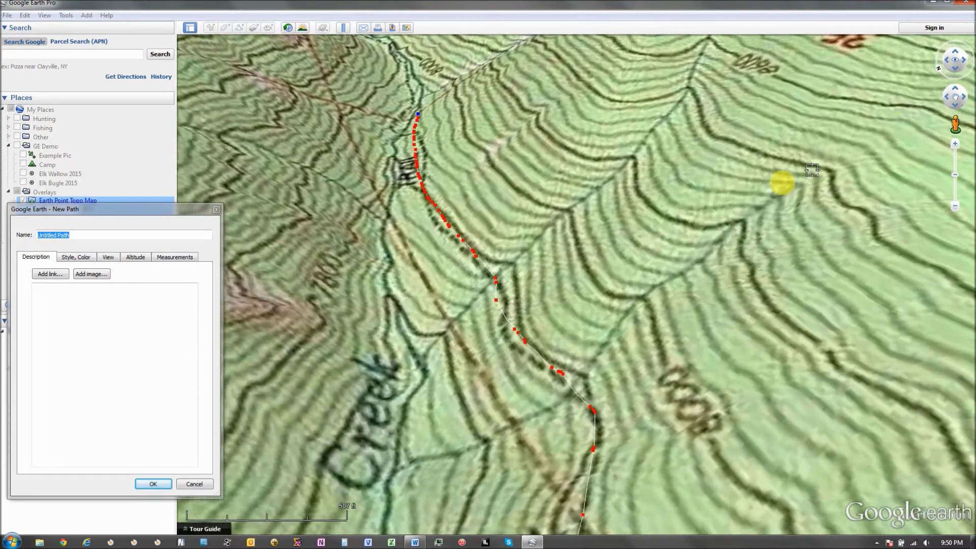
scroll(914, 119, "down", 3)
left_click_drag(962, 100, 956, 93)
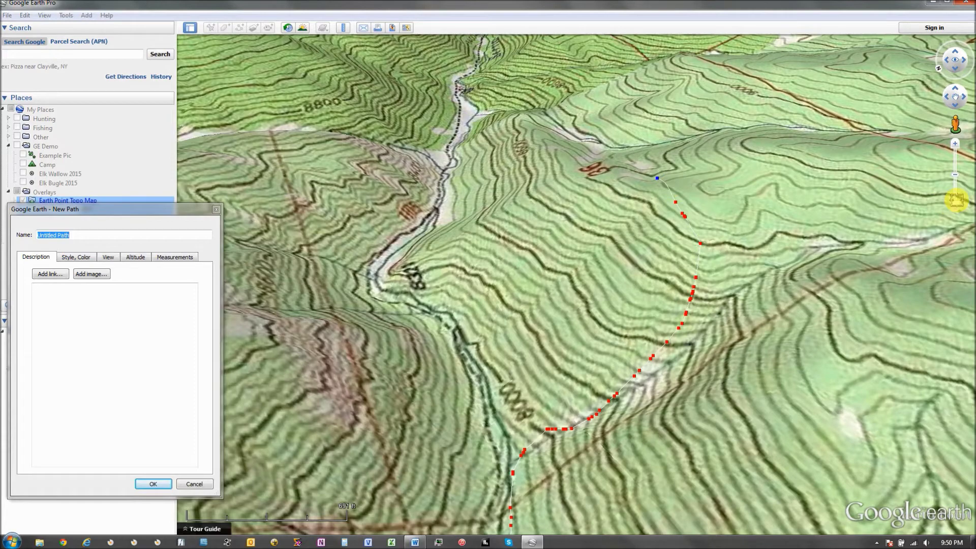
left_click(155, 487)
Examine the topo contours around the path's upper end in section 36 and across the creek in section 25
double_click(664, 293)
scroll(647, 134, "down", 5)
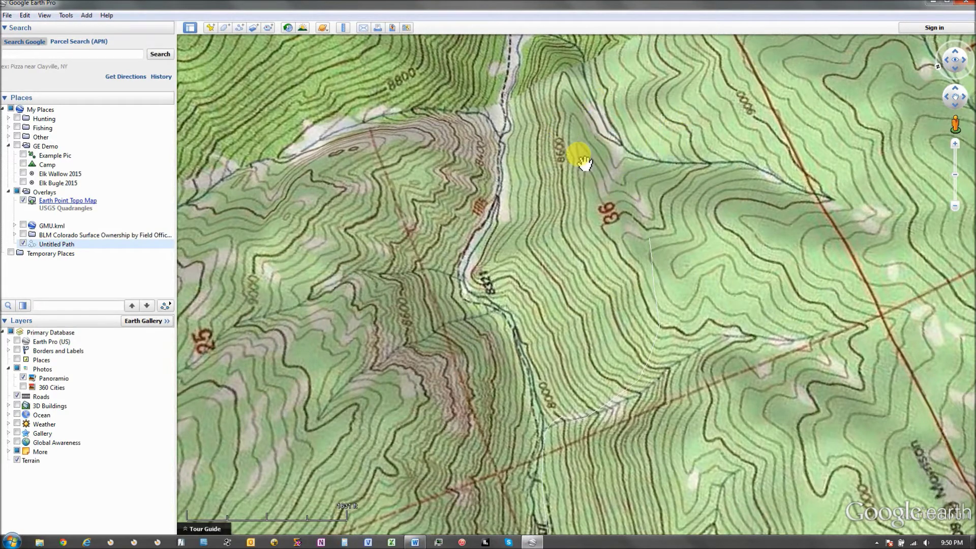
left_click_drag(615, 211, 682, 153)
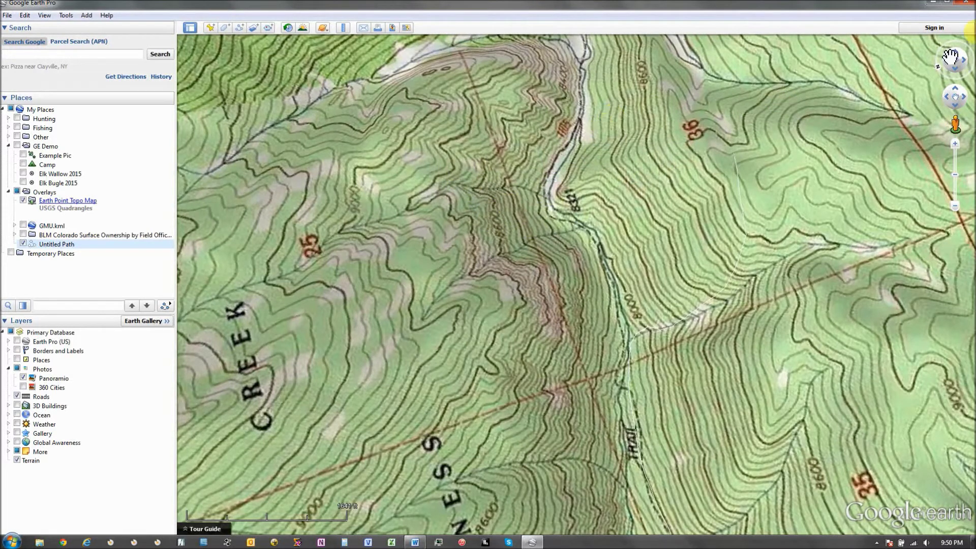
left_click_drag(938, 71, 937, 64)
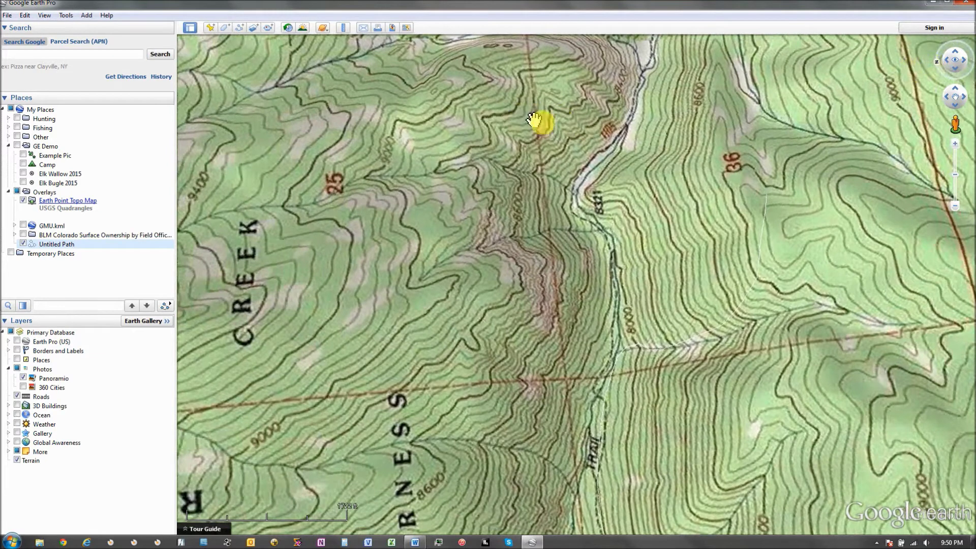
left_click_drag(517, 155, 602, 198)
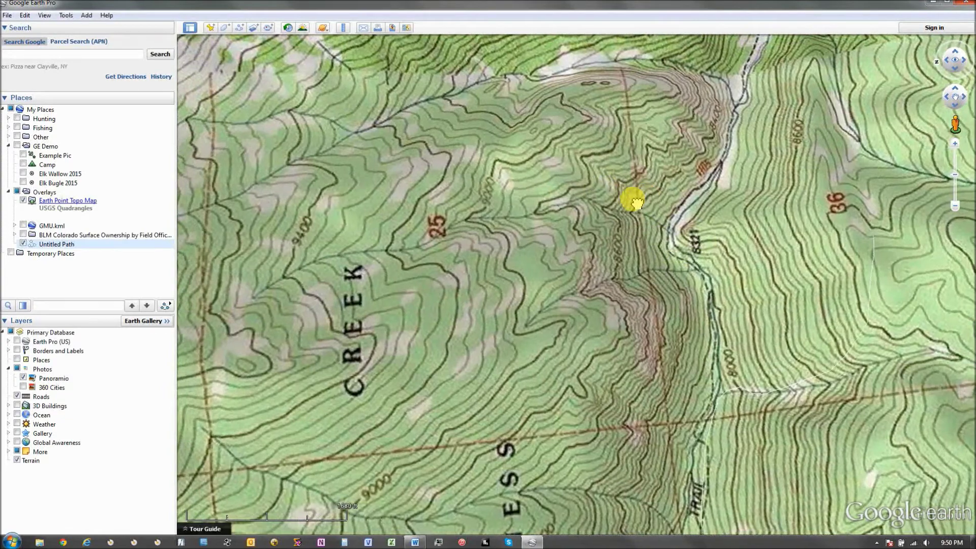
Hide the traced path and the Earth Point Topo Map overlay to expose the satellite imagery of the creek valley
left_click_drag(633, 202, 514, 286)
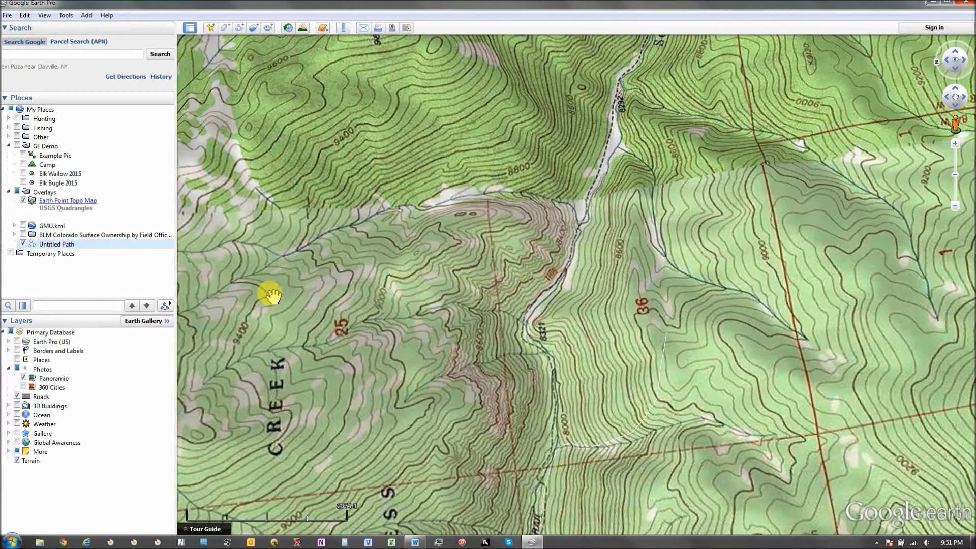
left_click(22, 245)
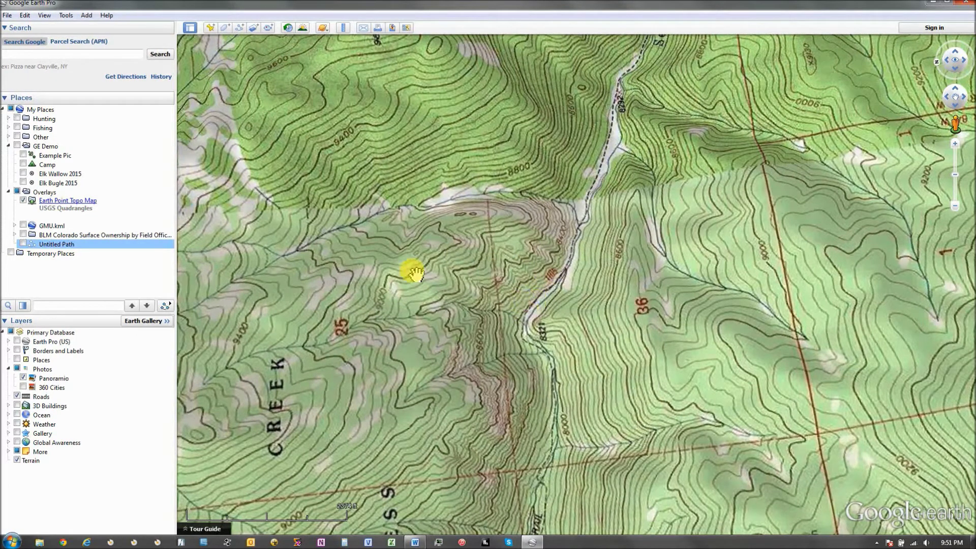
left_click(22, 201)
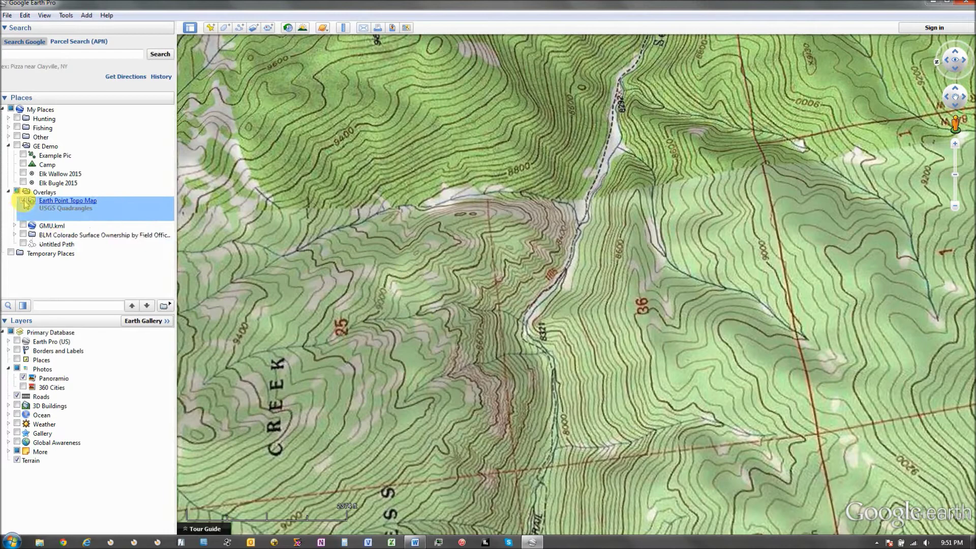
Inspect the timber, clearings and rocky slopes across the creek from section 36 in close-up satellite imagery
left_click_drag(515, 338, 466, 375)
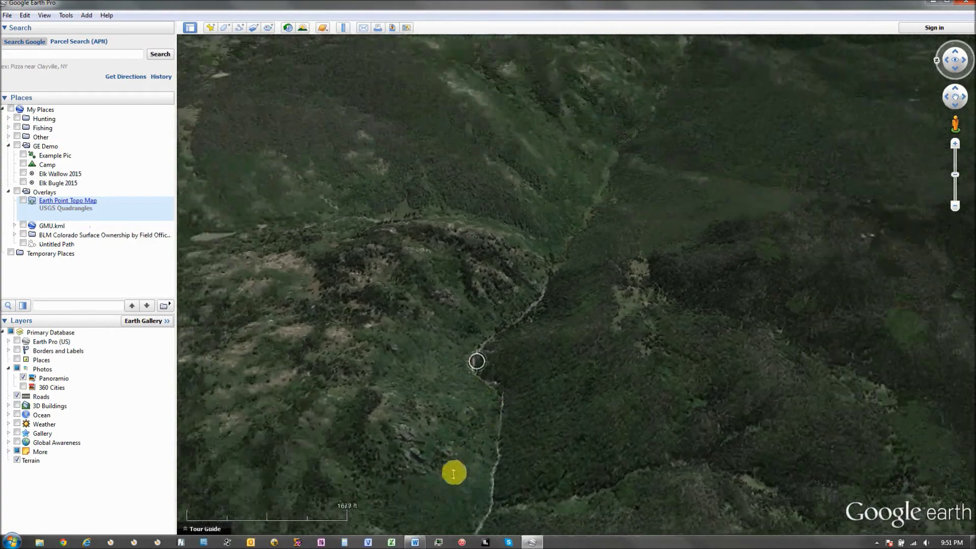
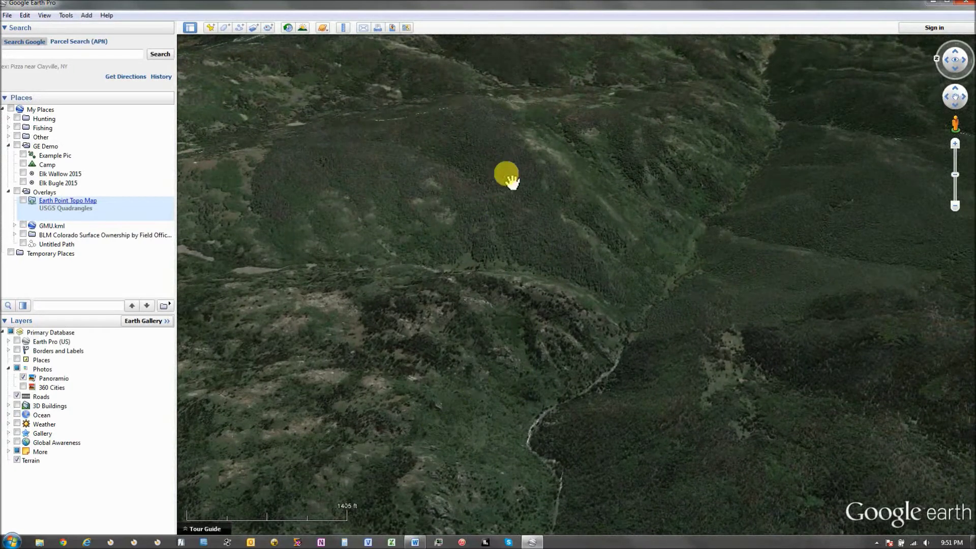
scroll(443, 248, "up", 1)
scroll(443, 249, "up", 5)
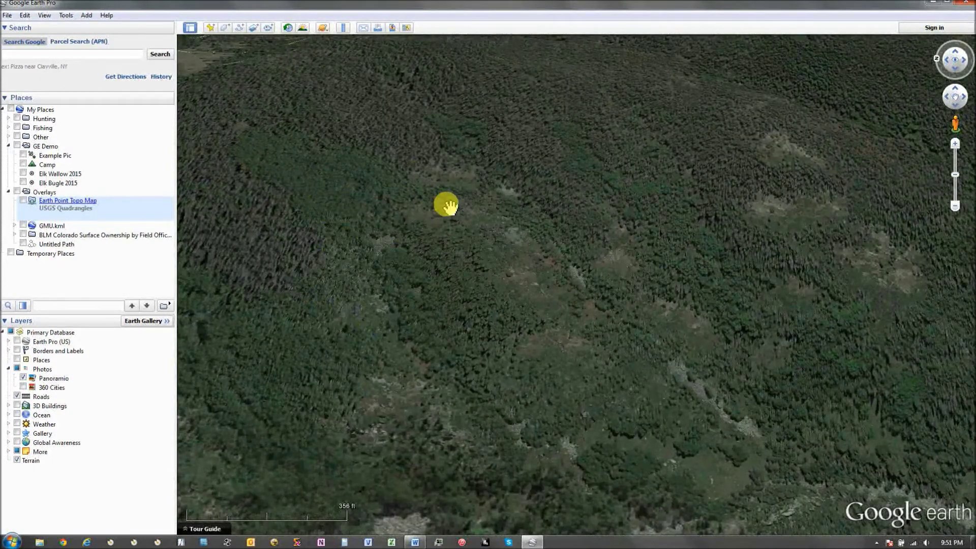
scroll(412, 208, "up", 1)
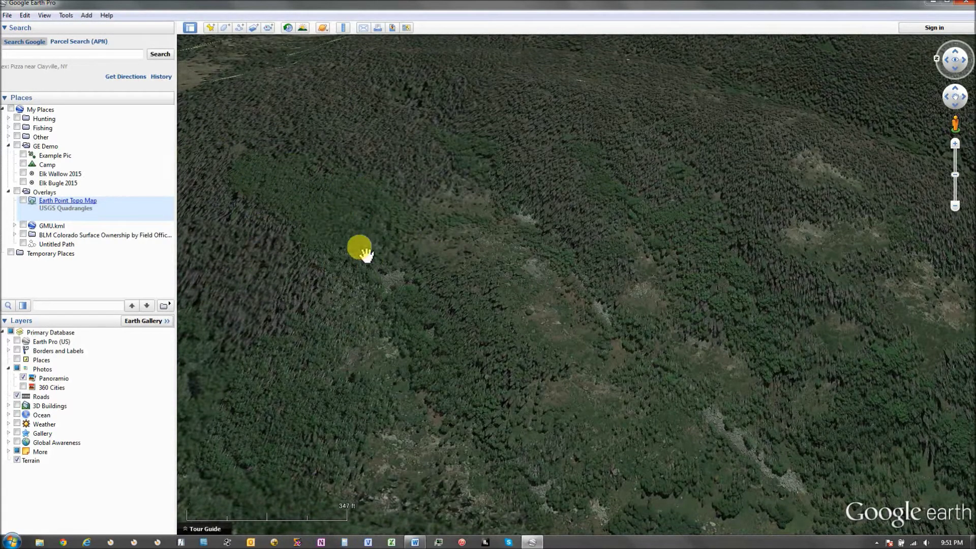
left_click_drag(371, 262, 283, 231)
left_click_drag(430, 330, 448, 349)
left_click_drag(452, 399, 385, 318)
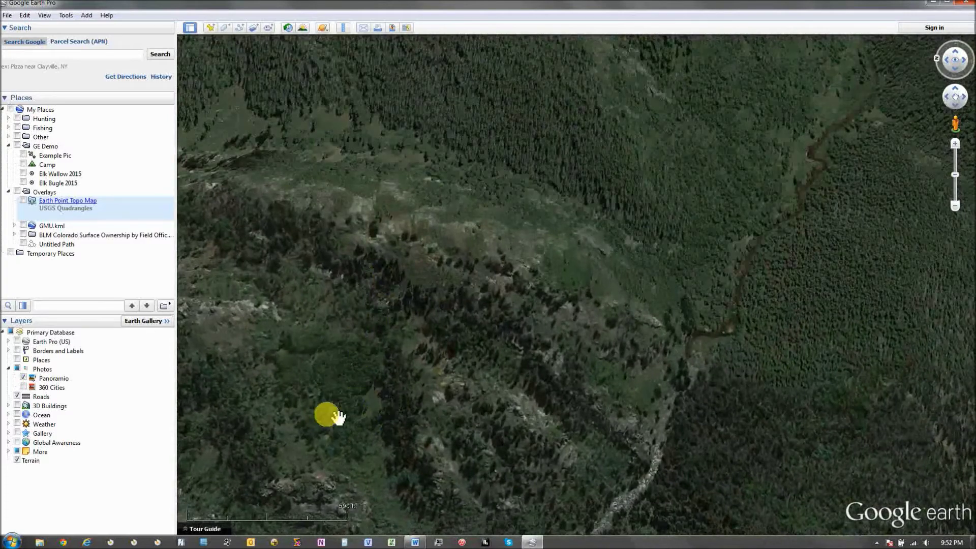
left_click_drag(439, 385, 404, 329)
Examine the ridge, clearings and side drainages around the path's upper end from low and high oblique angles
right_click_drag(383, 317, 594, 381)
middle_click_drag(594, 382, 513, 368)
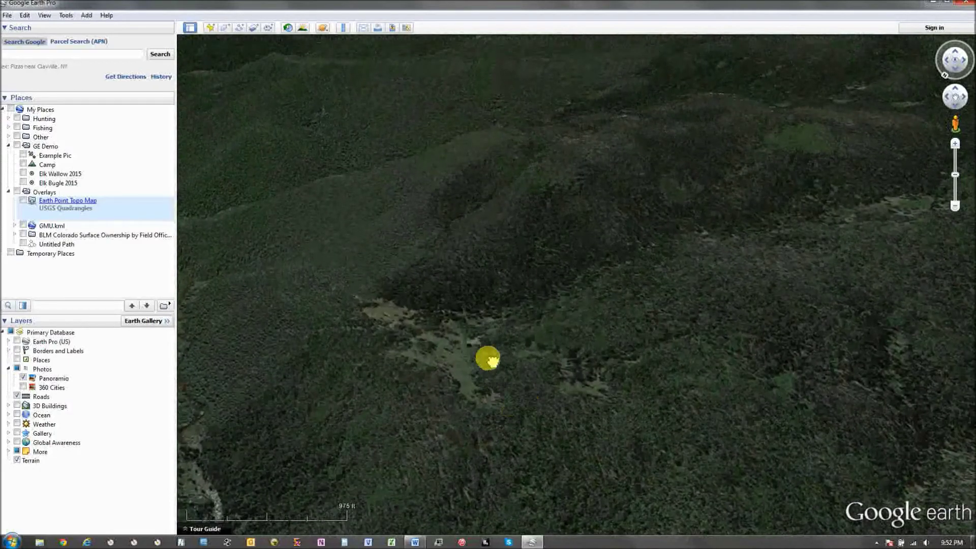
left_click_drag(491, 360, 486, 405)
left_click_drag(414, 336, 672, 421)
middle_click_drag(671, 421, 658, 410)
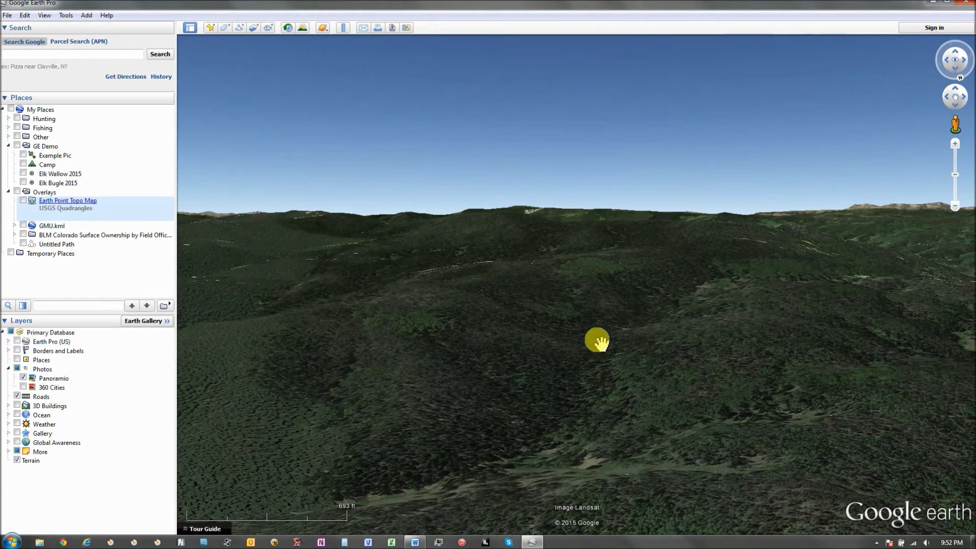
left_click_drag(575, 422, 515, 306)
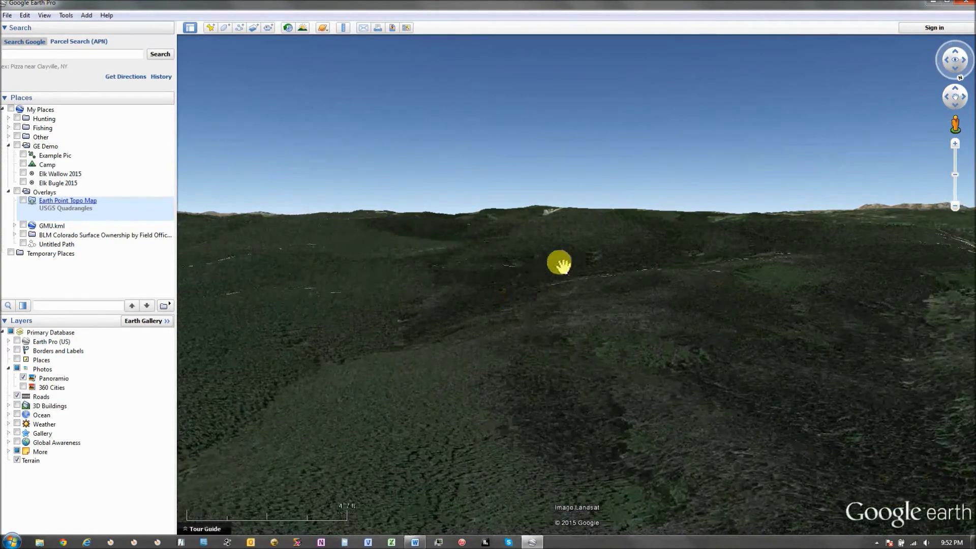
left_click_drag(678, 460, 480, 349)
left_click_drag(287, 244, 430, 446)
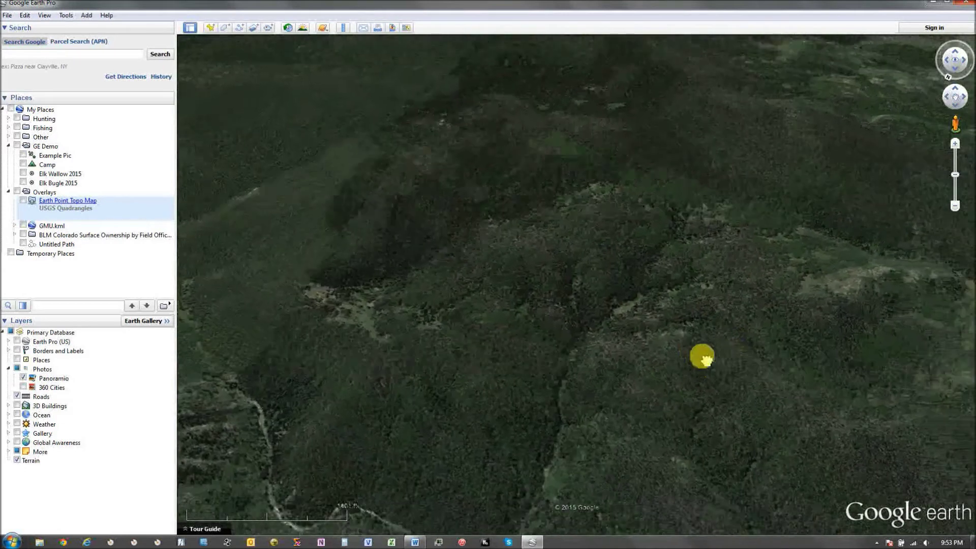
left_click_drag(705, 359, 659, 316)
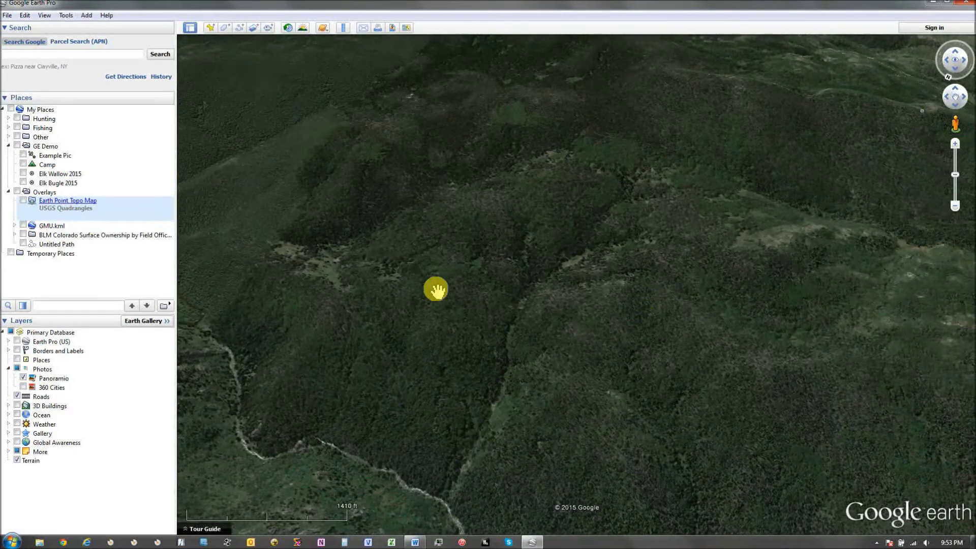
left_click_drag(448, 249, 523, 377)
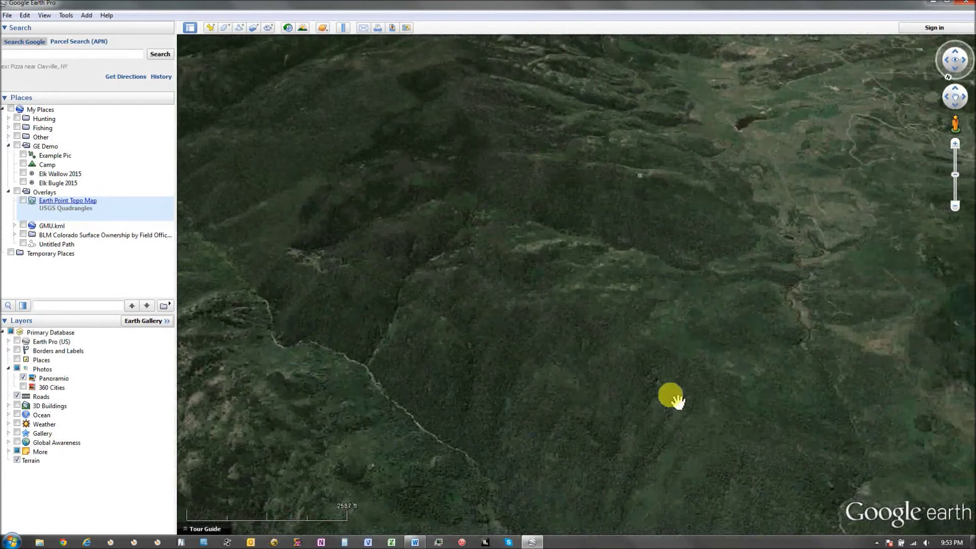
left_click_drag(447, 305, 523, 395)
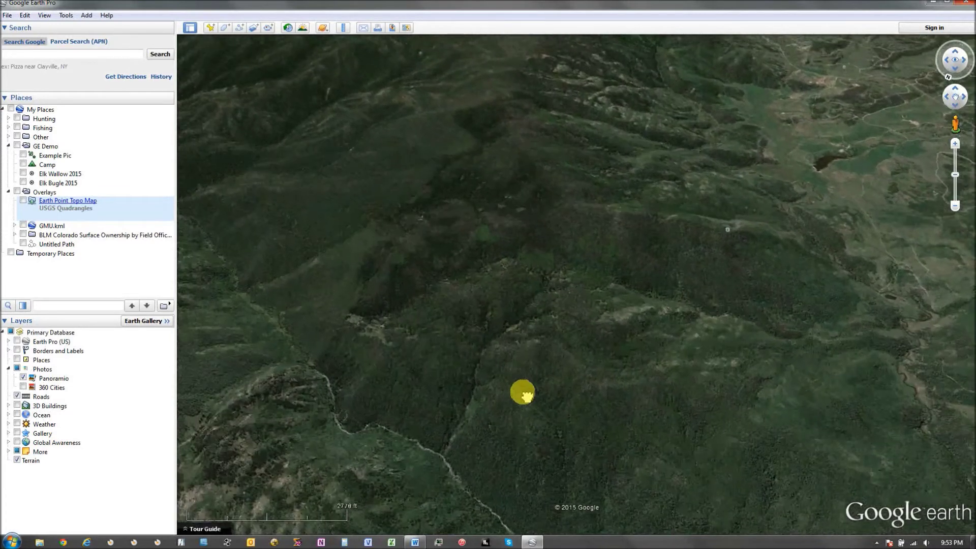
left_click_drag(499, 365, 732, 386)
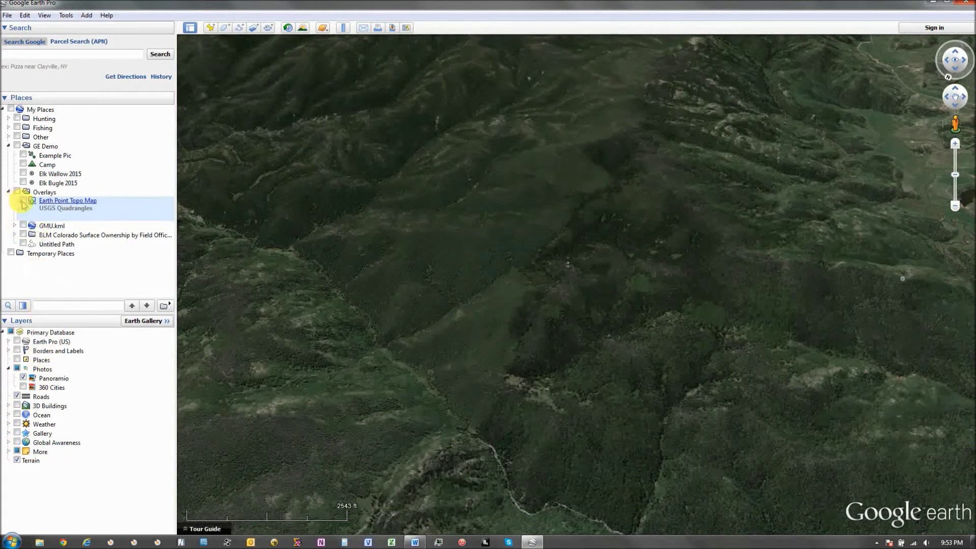
Display the GE Demo folder's placemarks, leaving Elk Wallow 2015 and Elk Bugle 2015 hidden
left_click(17, 146)
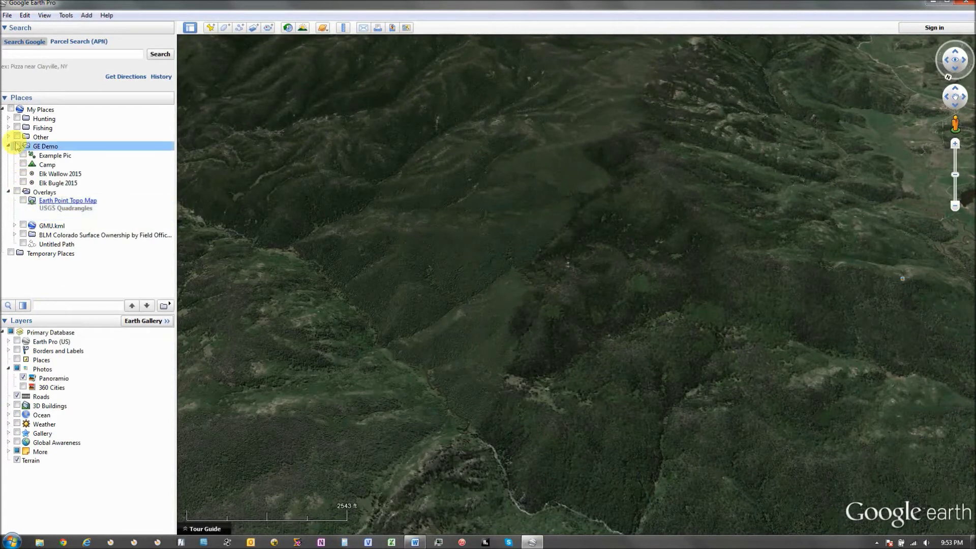
scroll(575, 427, "up", 3)
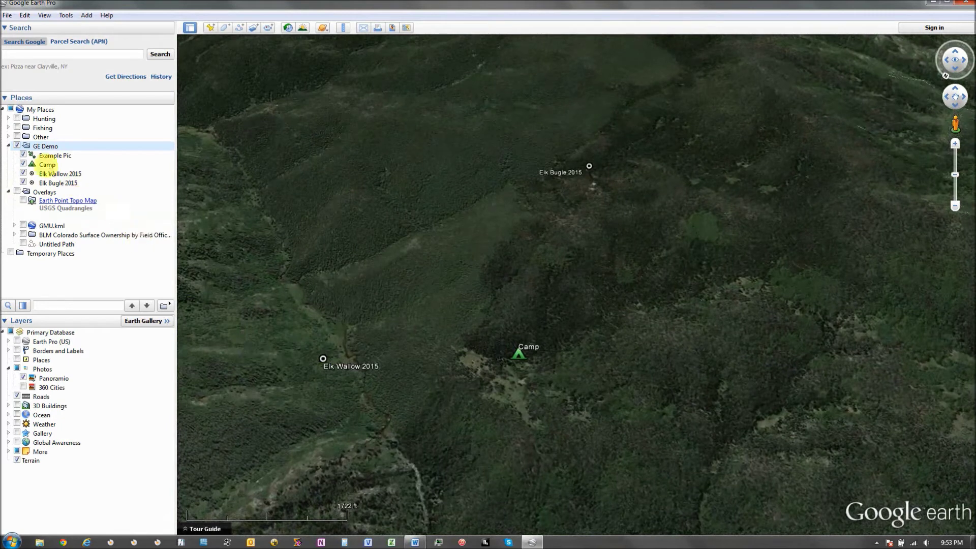
left_click(23, 173)
left_click(23, 182)
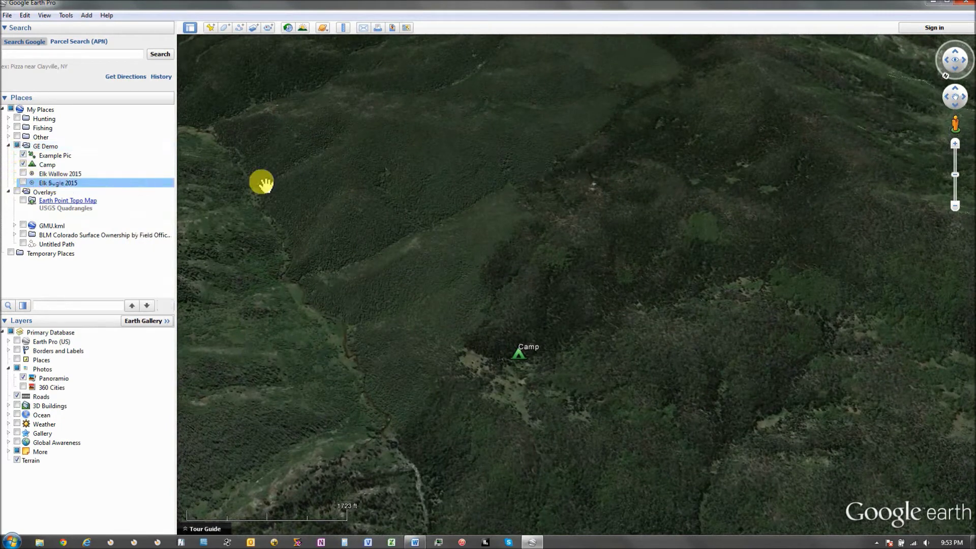
Redisplay the traced path over the imagery at the junction where the side drainage meets the creek
left_click_drag(573, 284, 548, 346)
left_click_drag(512, 431, 421, 259)
left_click_drag(521, 375, 431, 274)
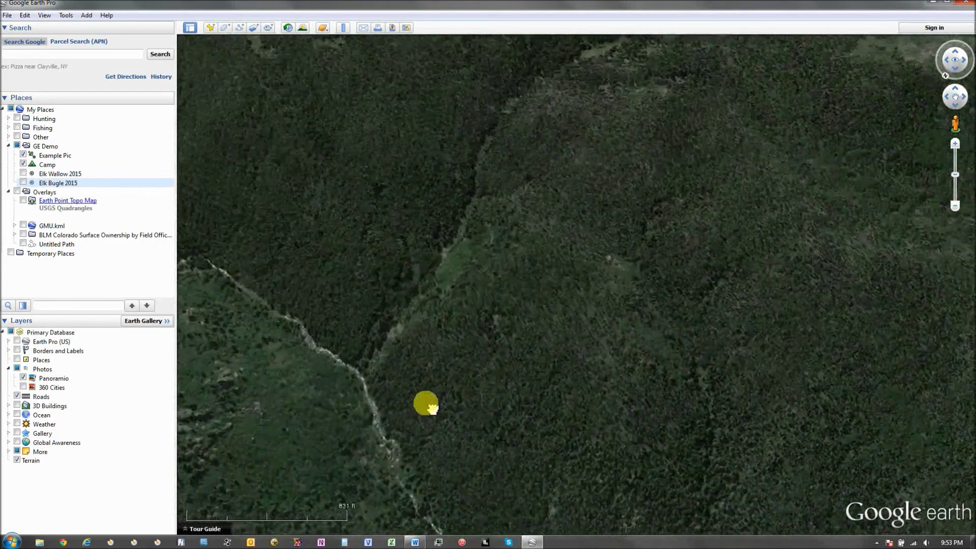
left_click_drag(427, 403, 391, 385)
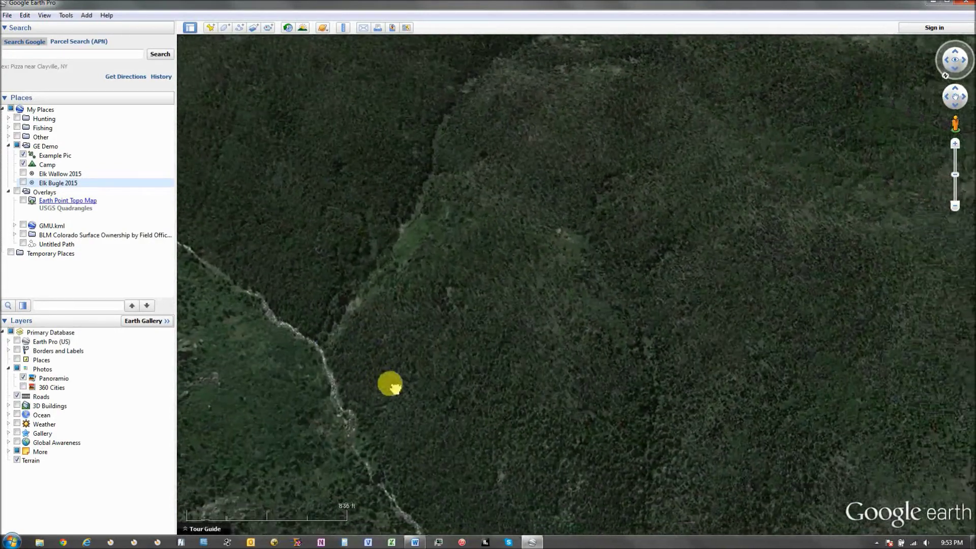
left_click(31, 245)
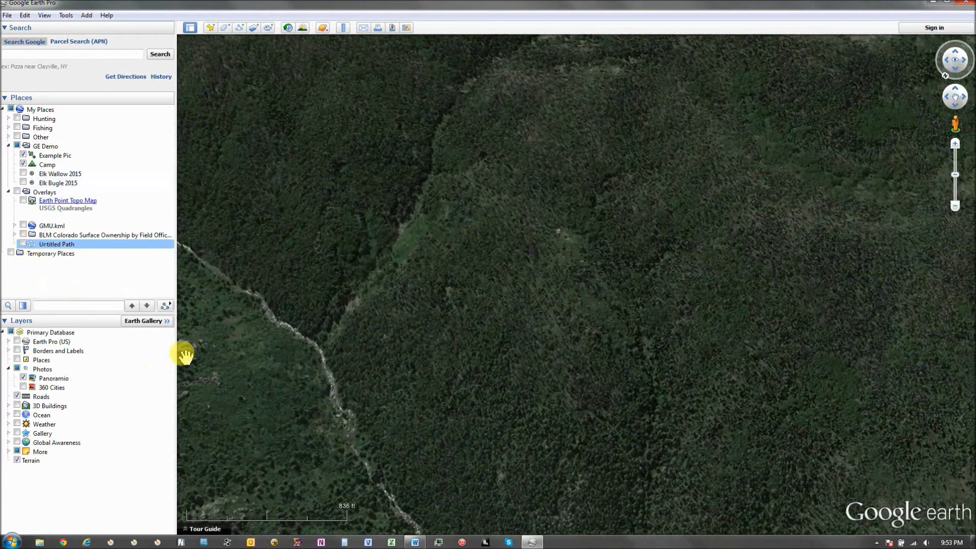
left_click(22, 244)
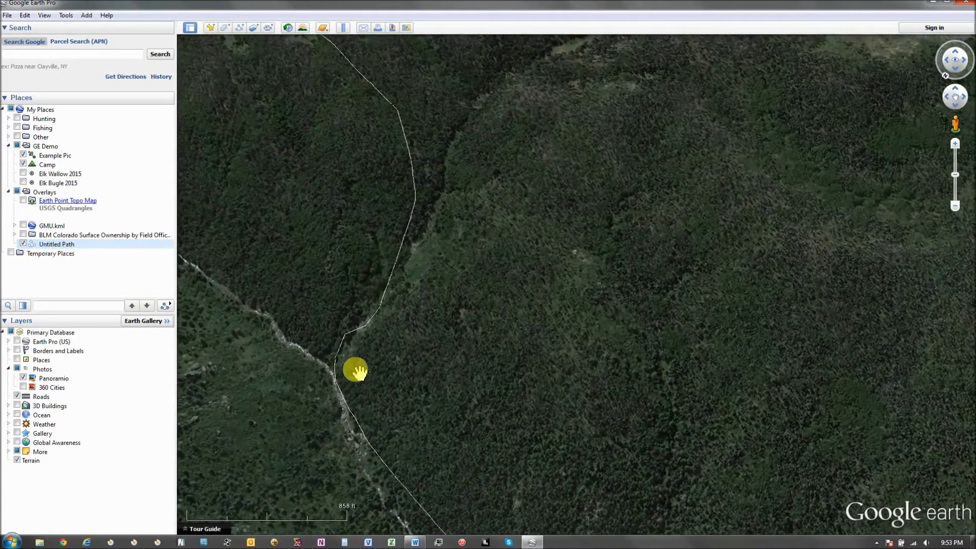
left_click_drag(338, 356, 360, 386)
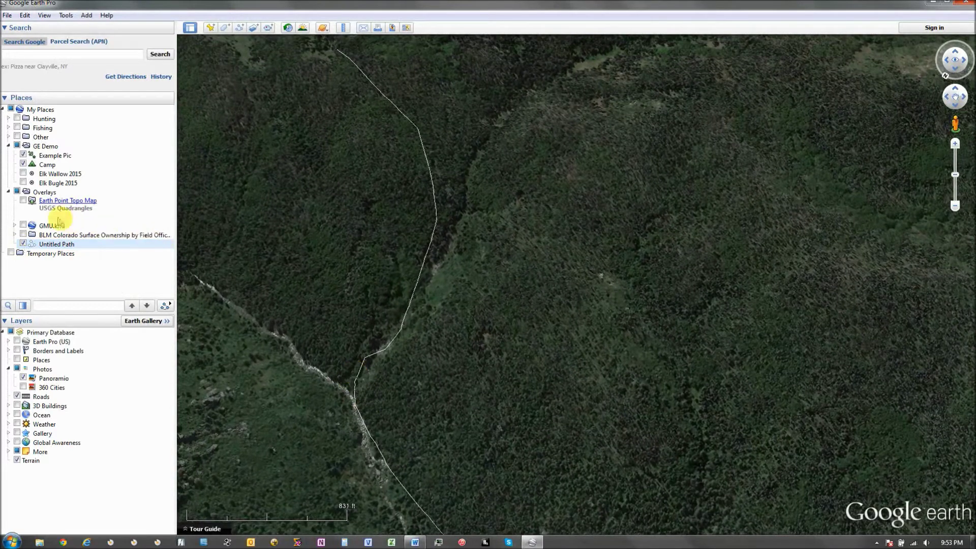
Add a placemark with the default name on the path where it turns off the creek trail into the side drainage
left_click(211, 28)
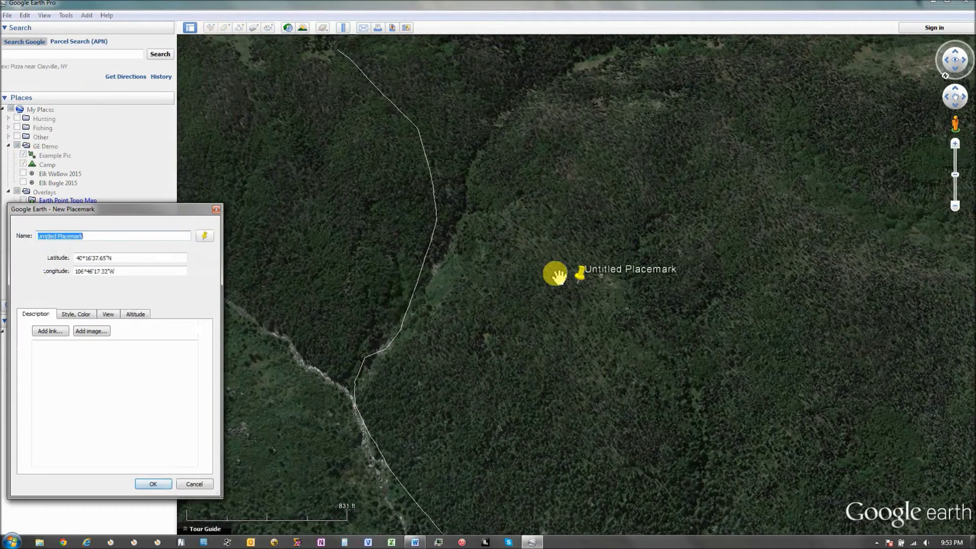
left_click_drag(579, 274, 376, 370)
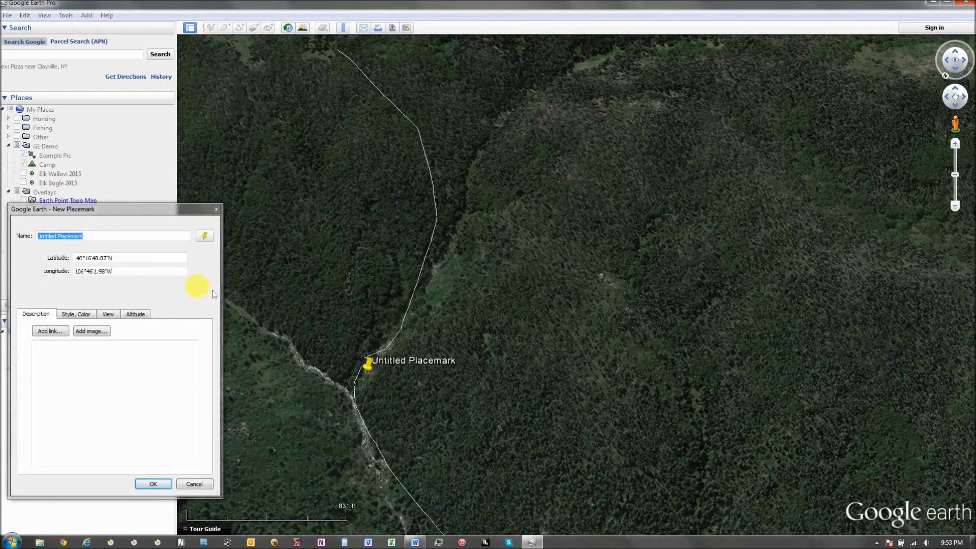
left_click(118, 258)
left_click(125, 272)
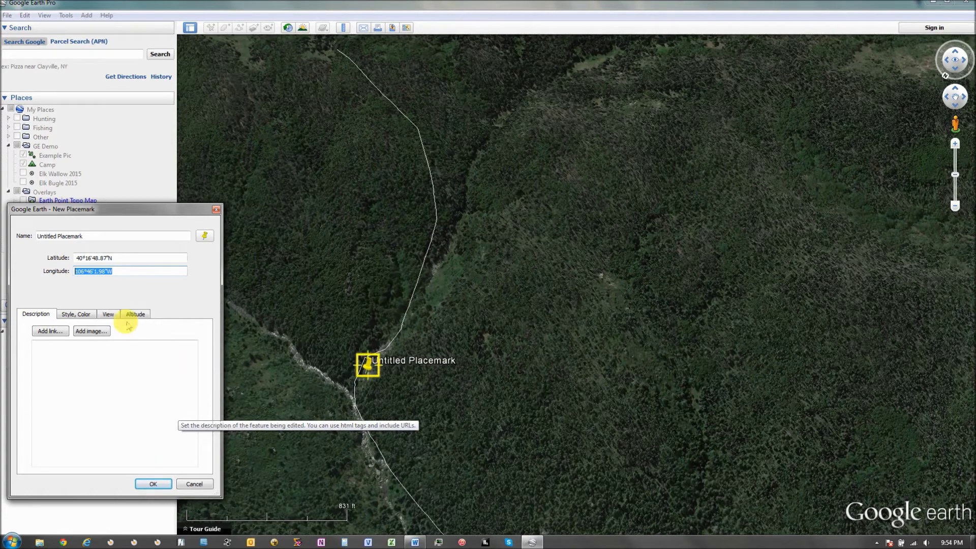
left_click(101, 258)
left_click(96, 258)
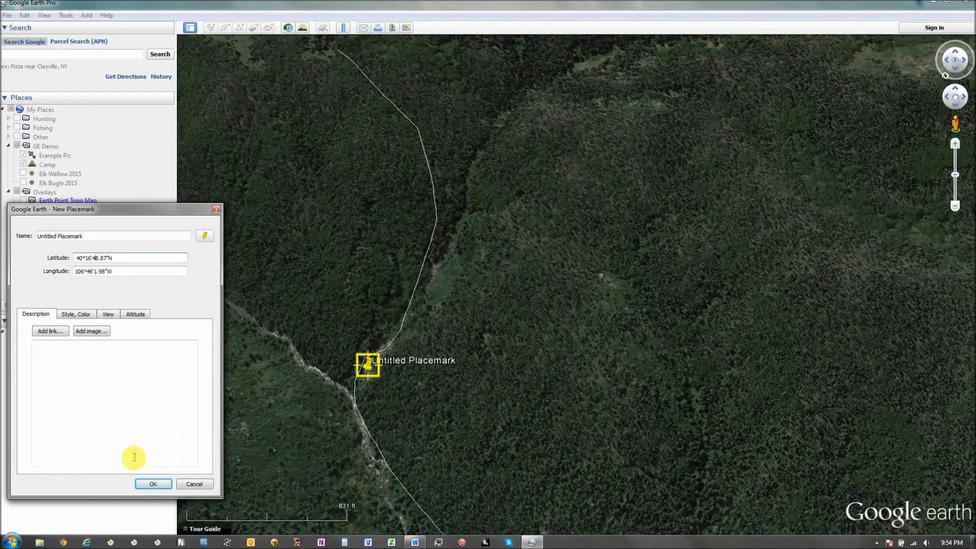
mouse_move(447, 290)
left_mouse_down()
mouse_move(575, 399)
mouse_move(667, 401)
left_mouse_up()
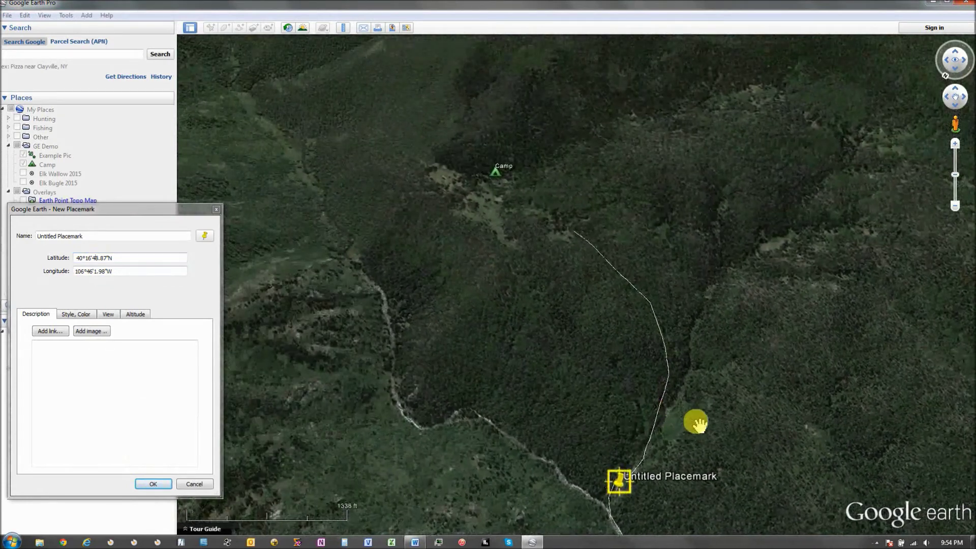
scroll(696, 420, "down", 2)
left_click_drag(674, 405, 525, 377)
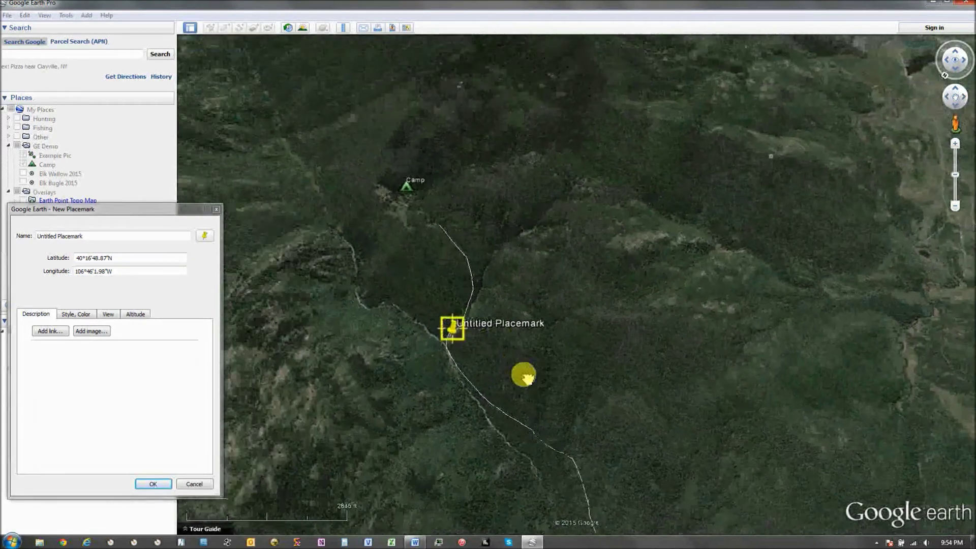
left_click(154, 483)
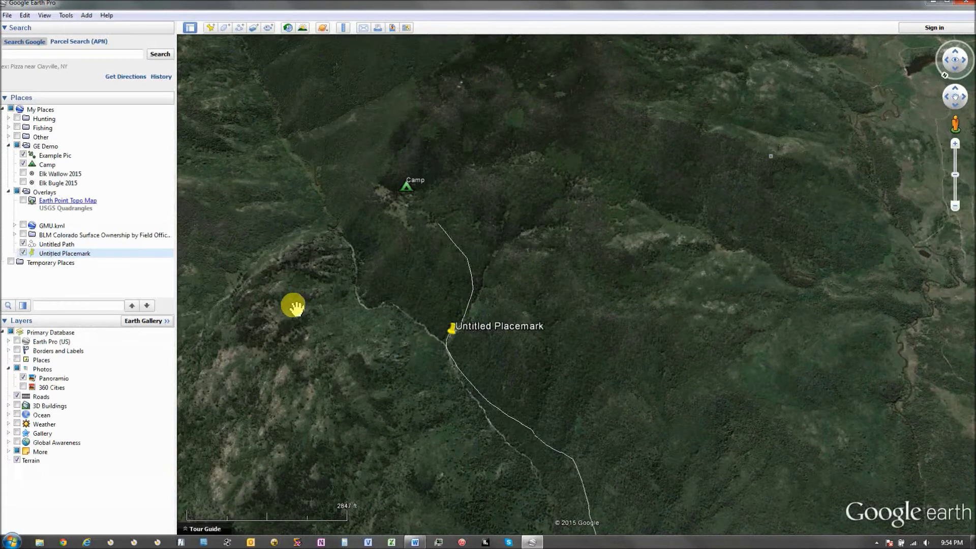
Review the camp, the turn-off placemark and the traced access route within the wider surrounding terrain
left_click_drag(390, 268, 357, 367)
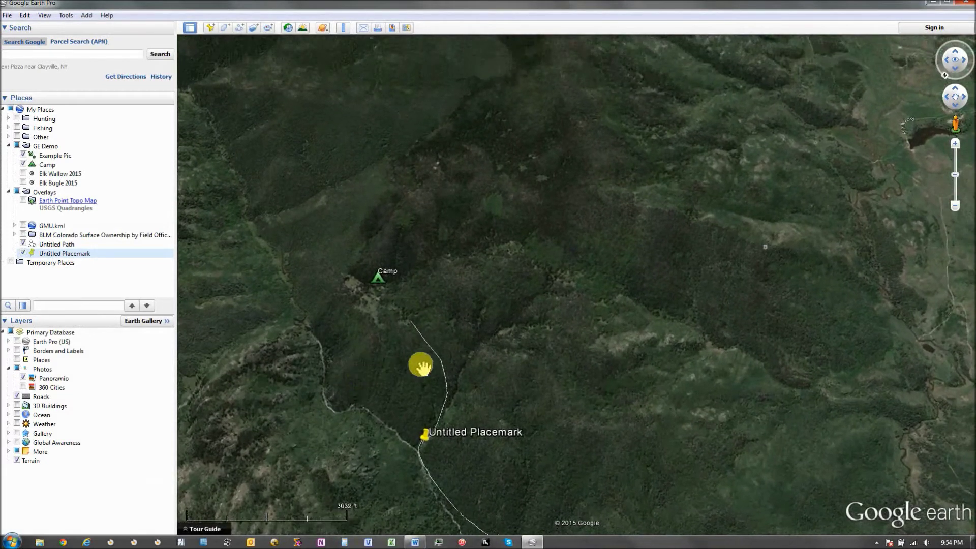
left_click_drag(401, 334, 383, 359)
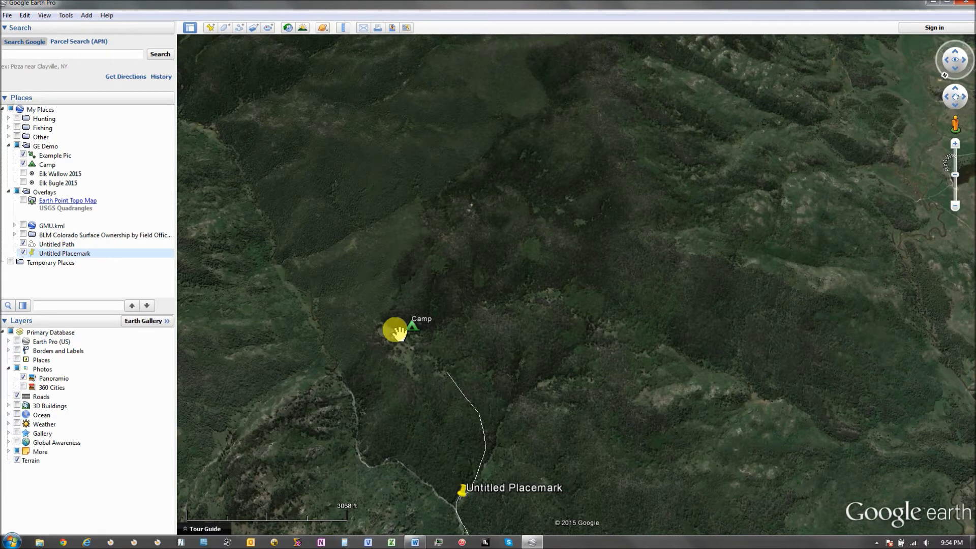
mouse_move(397, 357)
left_mouse_down()
mouse_move(392, 394)
mouse_move(390, 368)
left_mouse_up()
scroll(390, 367, "down", 3)
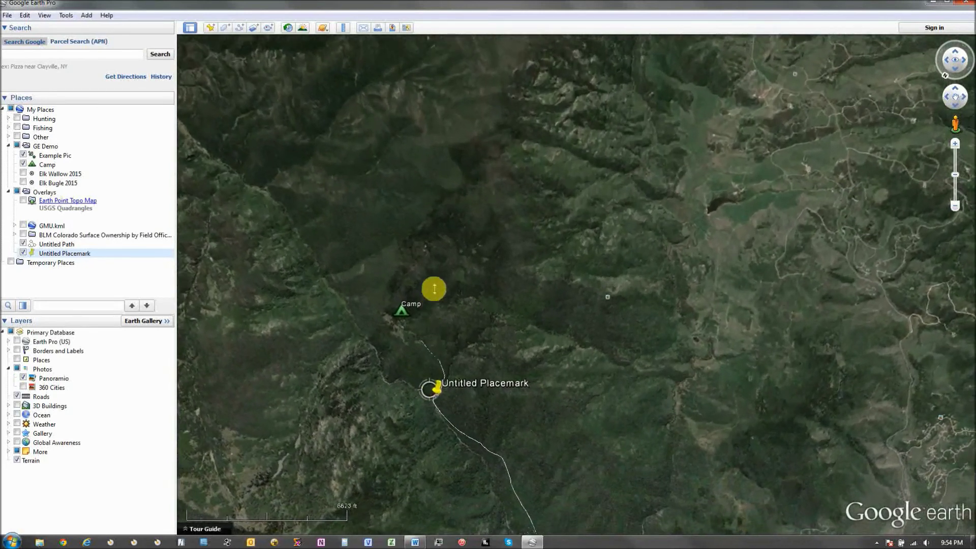
mouse_move(434, 286)
left_mouse_down()
mouse_move(442, 331)
mouse_move(426, 295)
left_mouse_up()
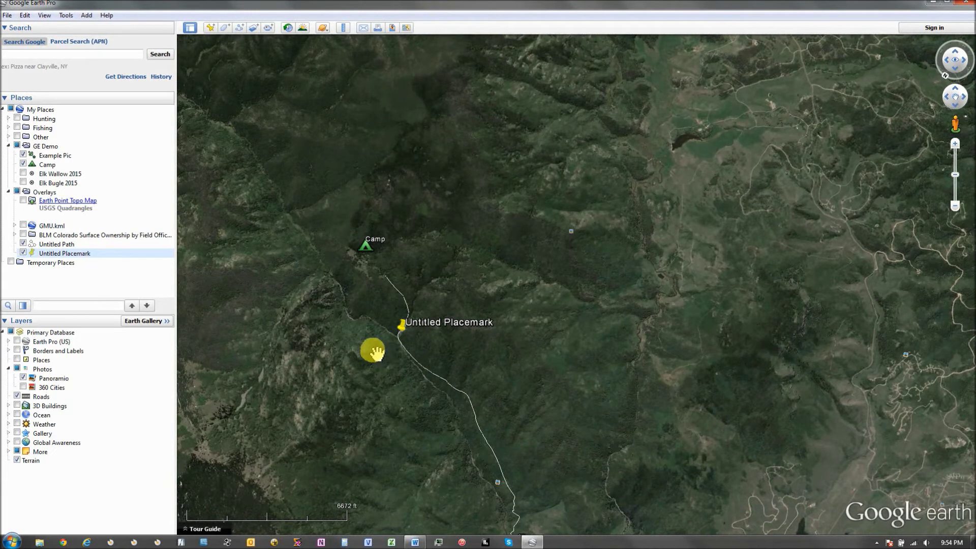
Examine the slopes and drainages around the camp and beyond the upper end of the traced path
left_click_drag(362, 305, 360, 342)
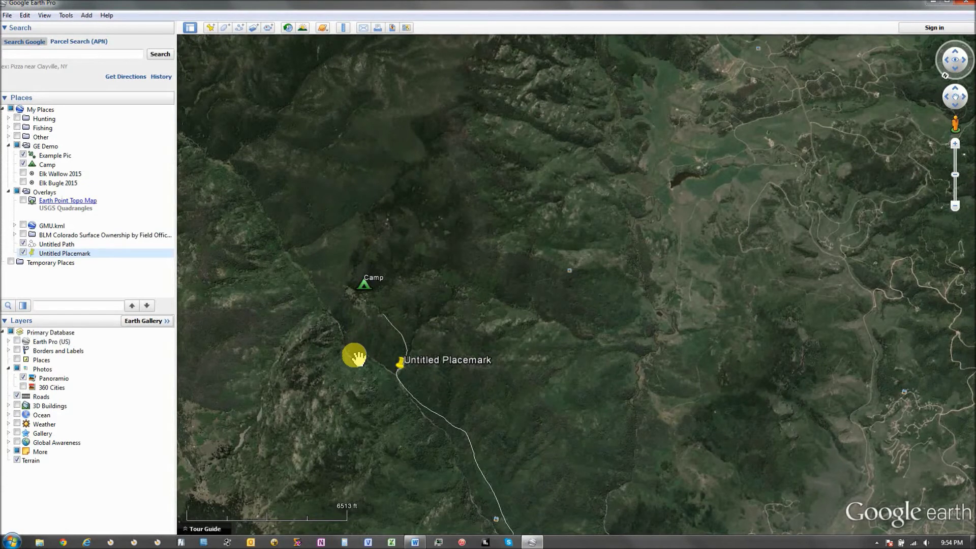
scroll(356, 343, "up", 3)
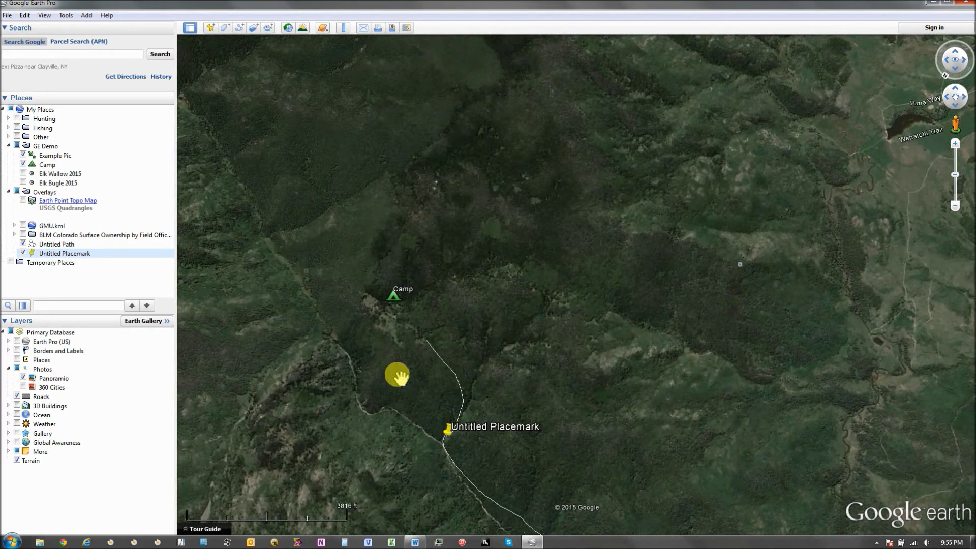
scroll(406, 387, "down", 3)
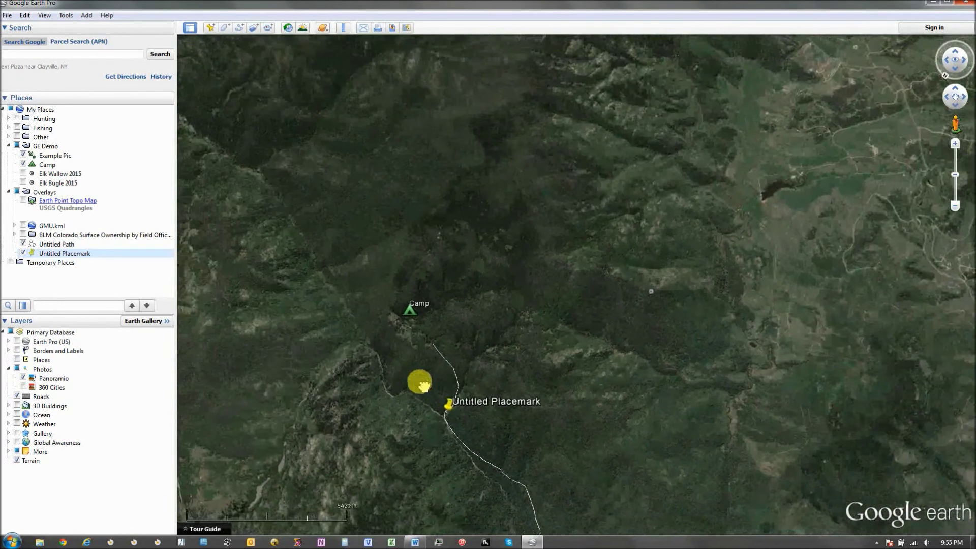
left_click_drag(422, 385, 355, 234)
left_click_drag(514, 438, 551, 420)
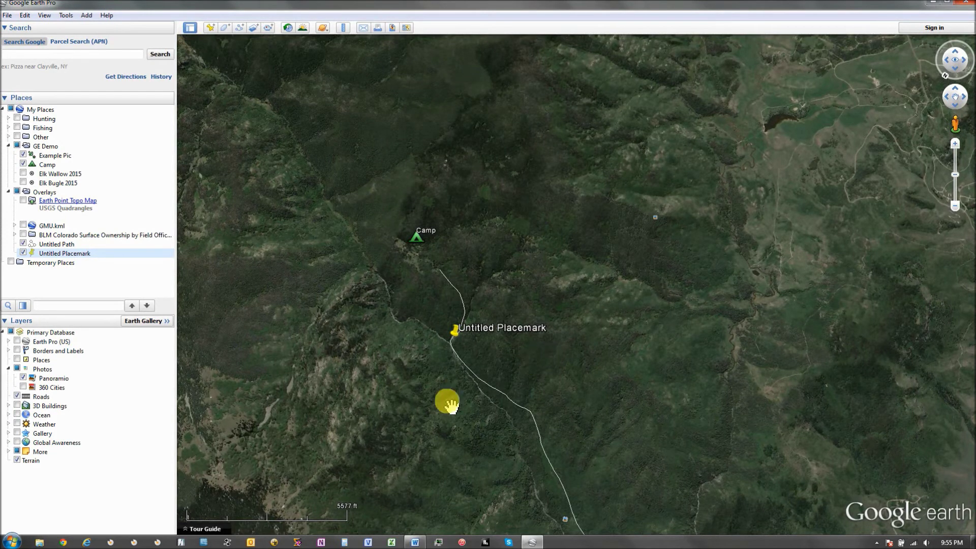
left_click_drag(432, 262, 429, 294)
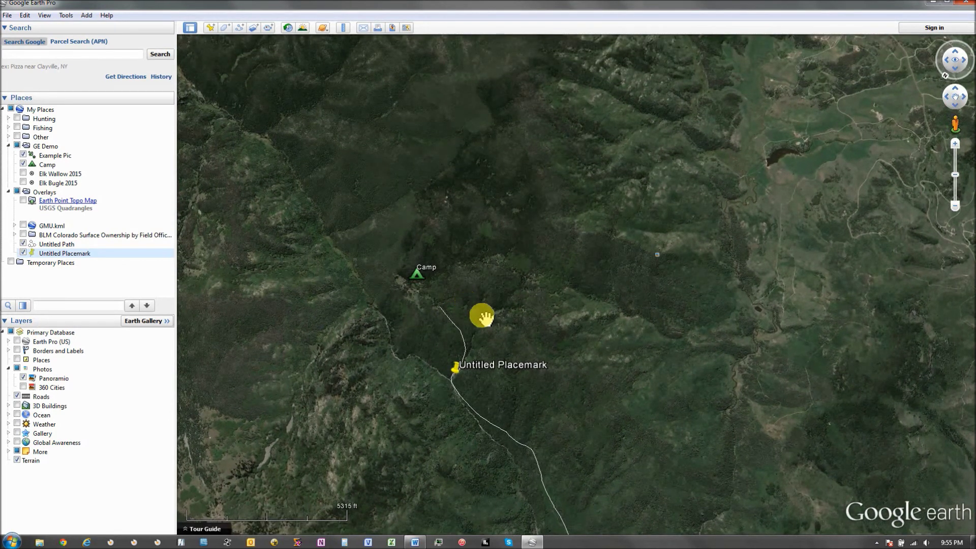
left_click_drag(461, 279, 529, 326)
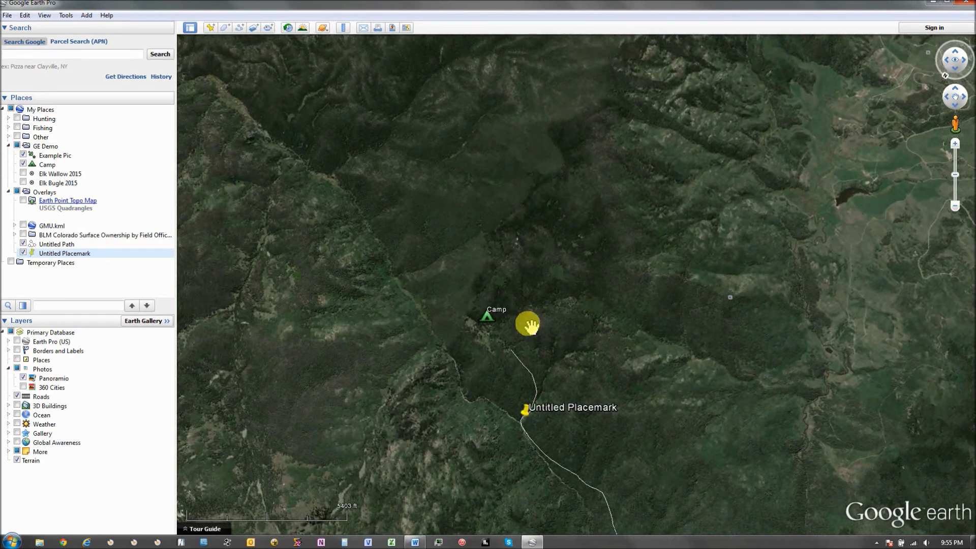